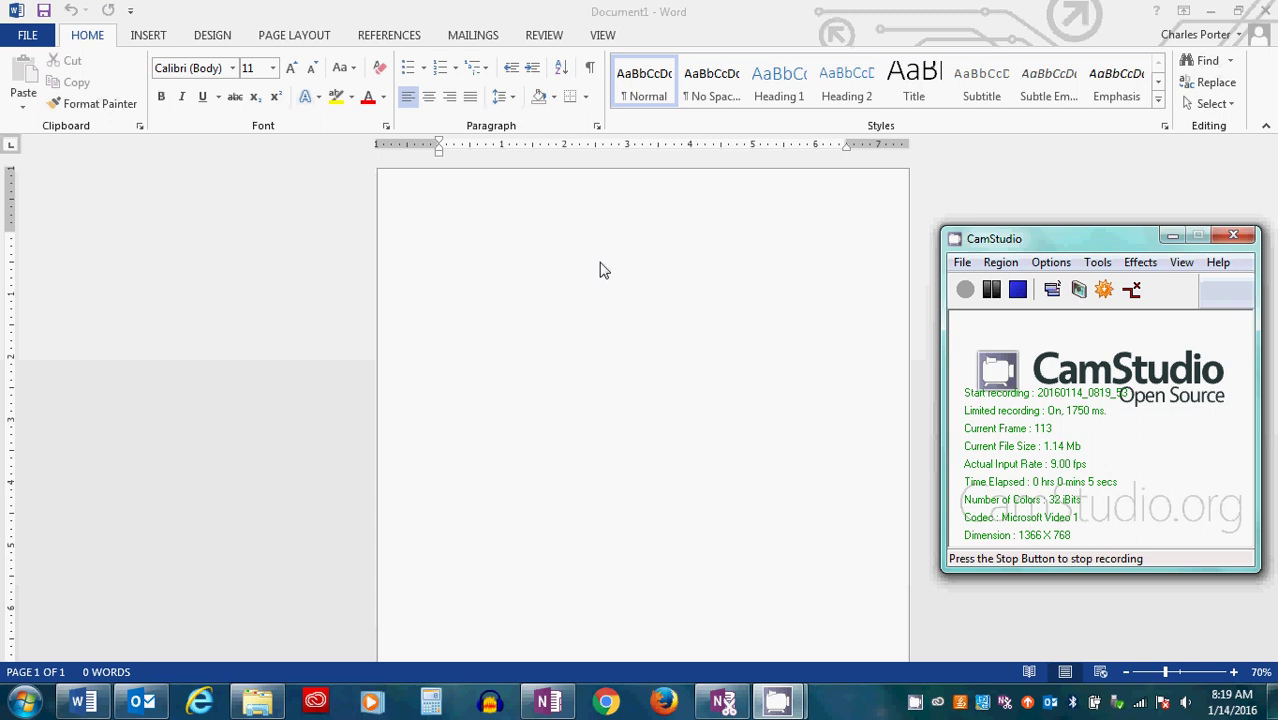
# Step: In the Paragraph dialog, set Double line spacing, 0 pt After, and tick 'Don't add space' between same-style paragraphs
pyautogui.click(400, 8)
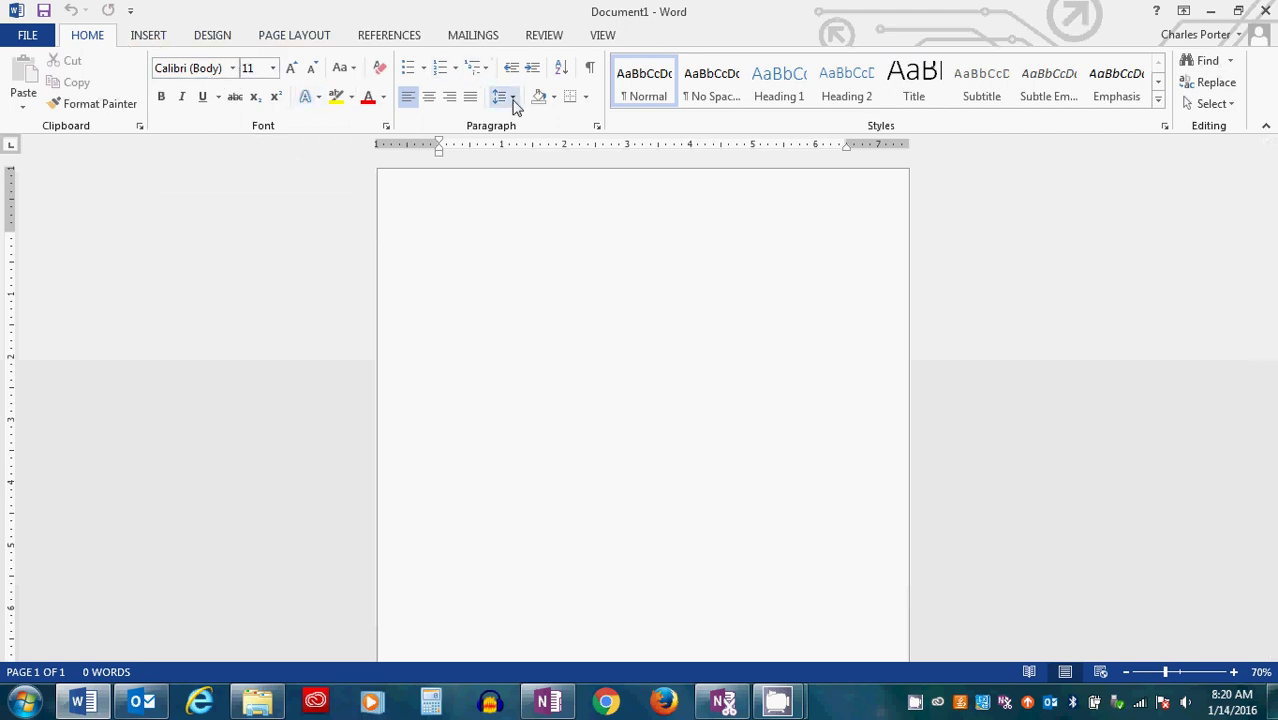
pyautogui.click(597, 126)
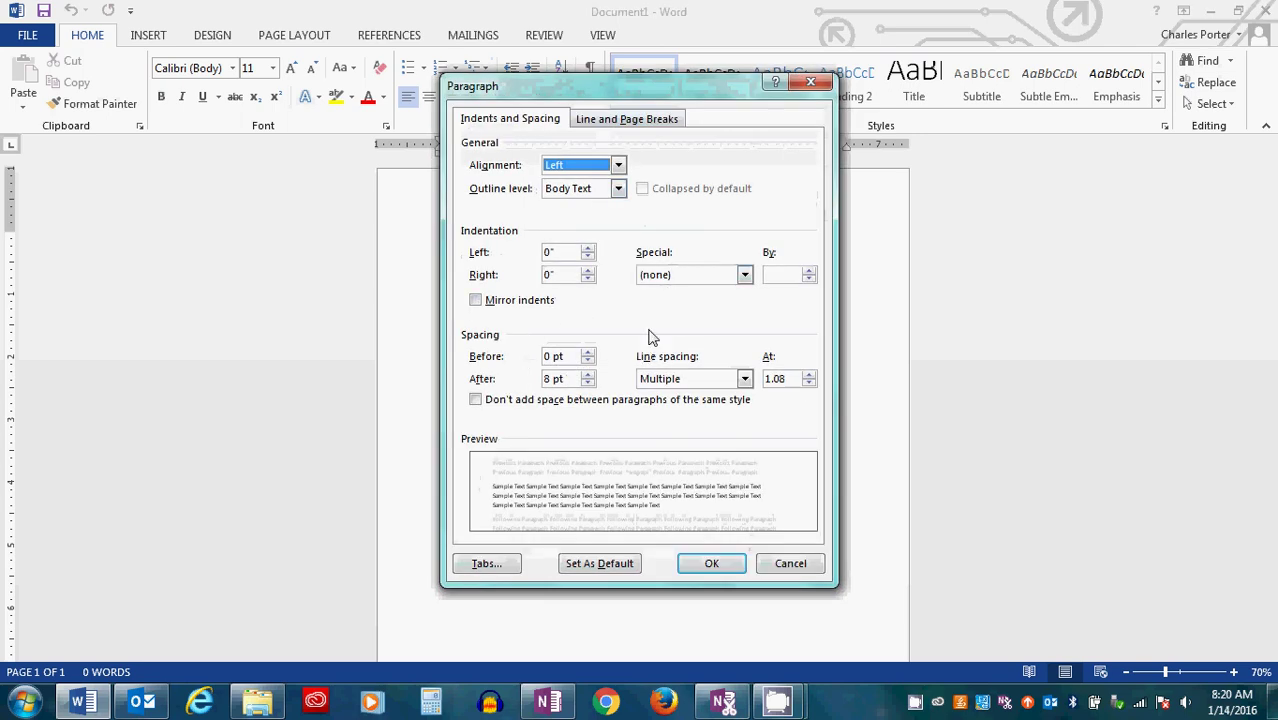
pyautogui.click(657, 380)
pyautogui.click(656, 420)
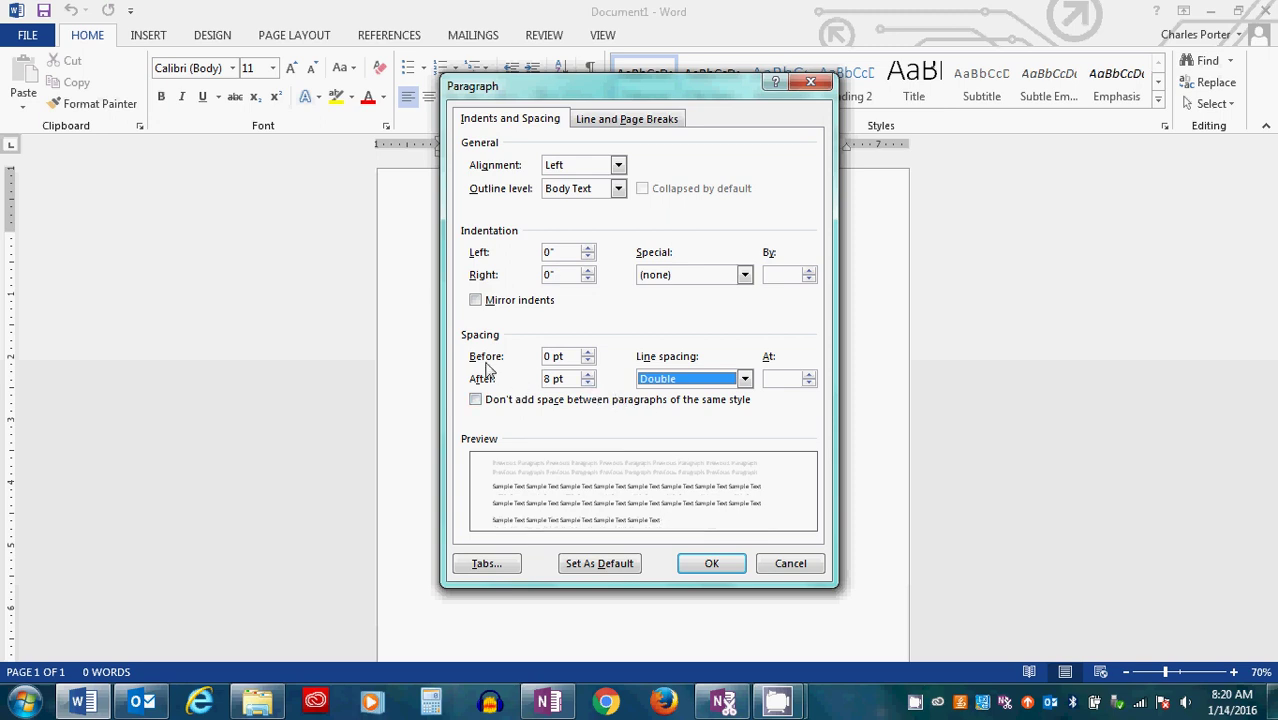
pyautogui.click(588, 384)
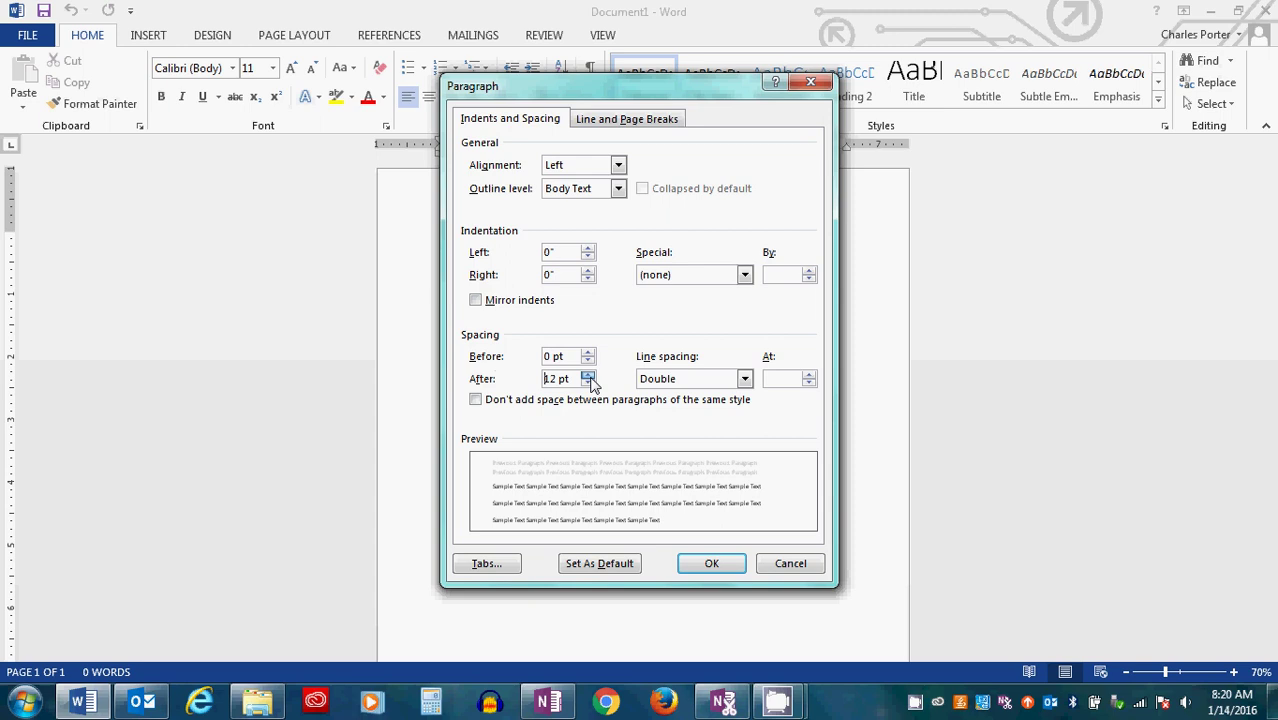
pyautogui.click(588, 384)
pyautogui.click(475, 400)
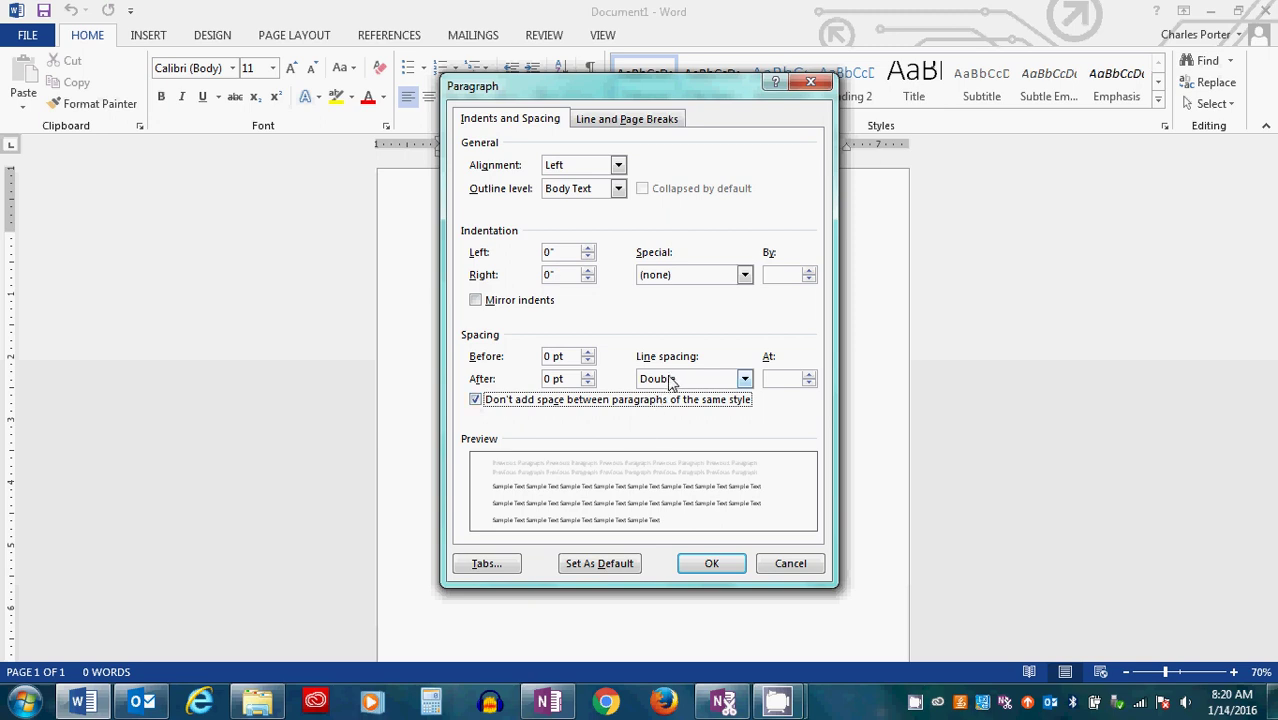
pyautogui.click(712, 566)
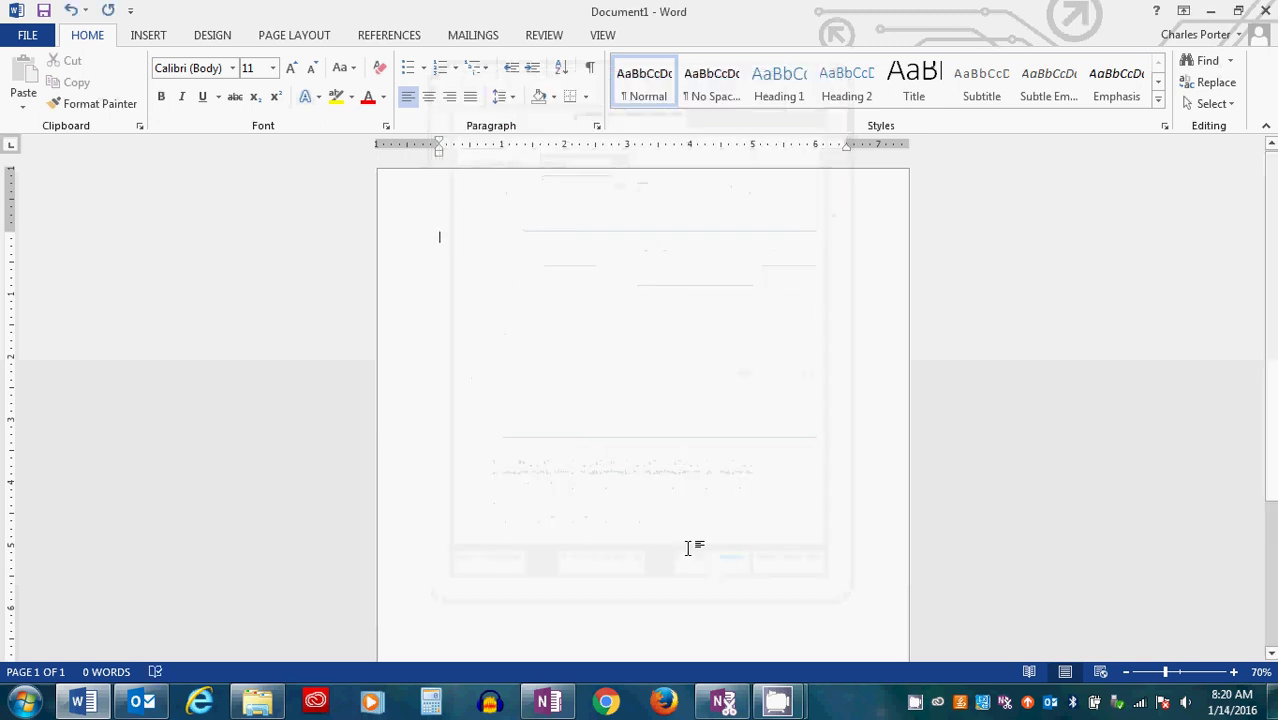
# Step: Choose Times New Roman as the font and grow the size to 12 pt
pyautogui.click(235, 70)
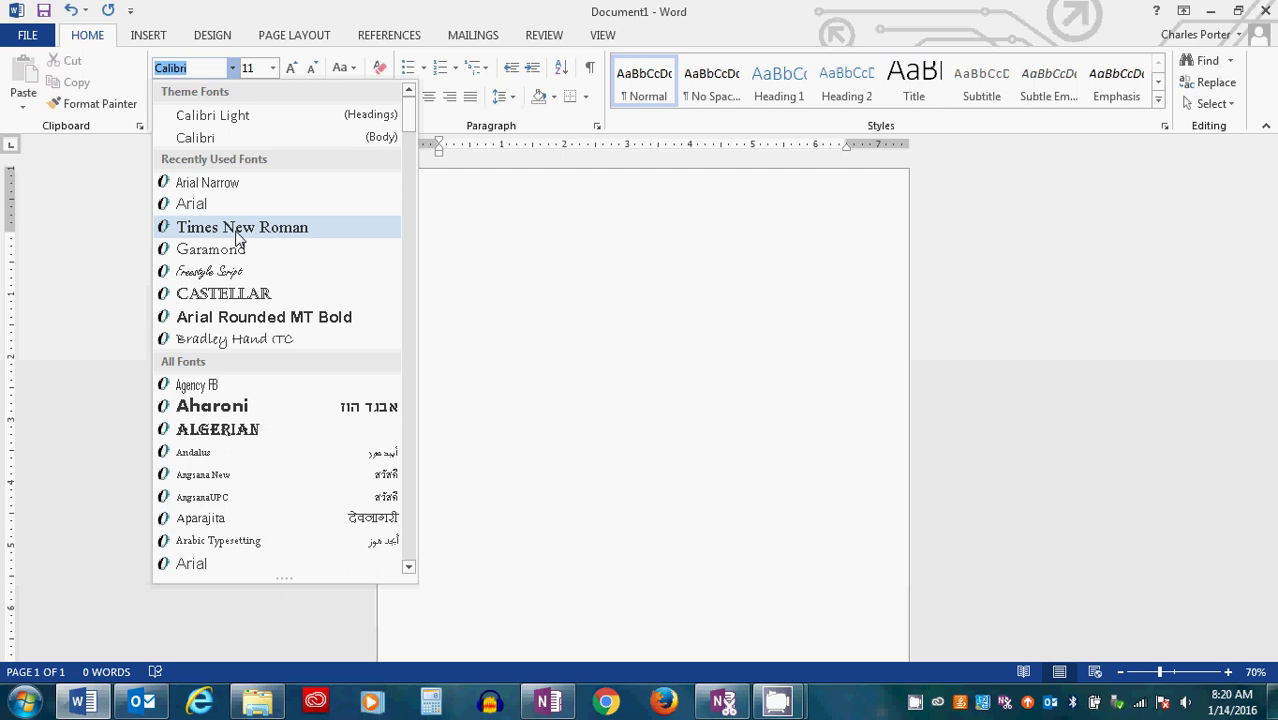
pyautogui.click(238, 229)
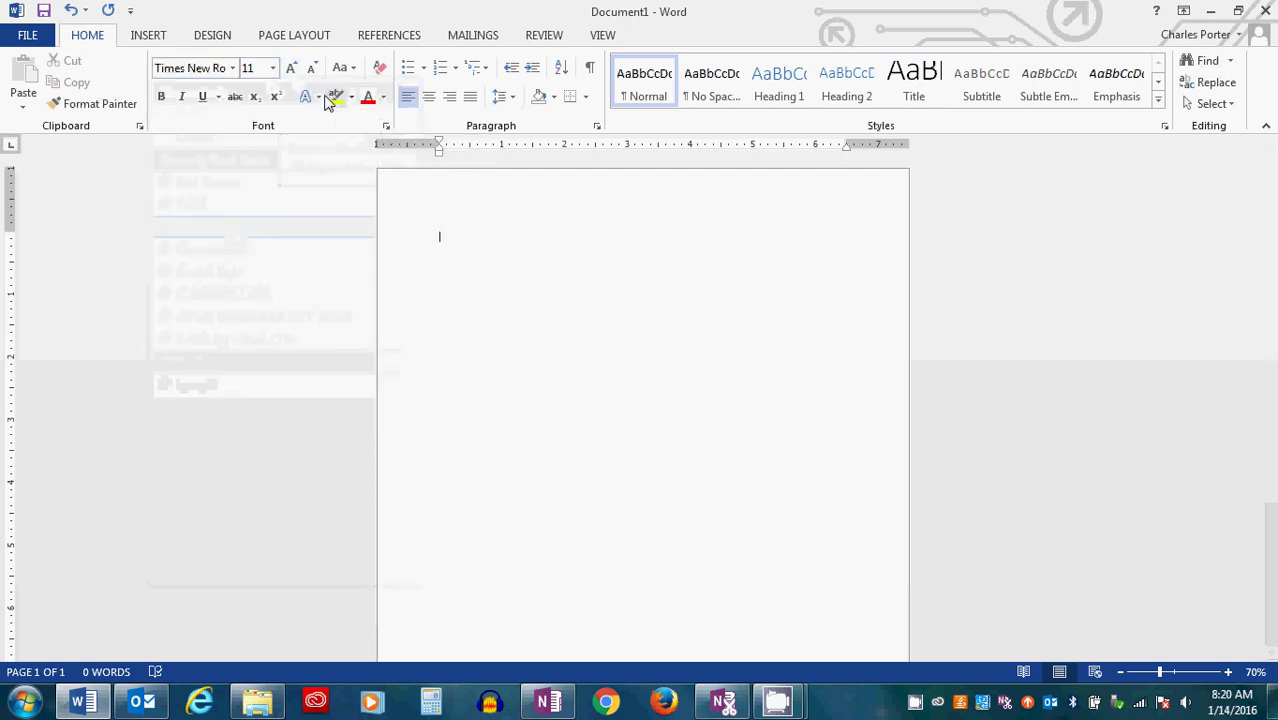
pyautogui.click(291, 70)
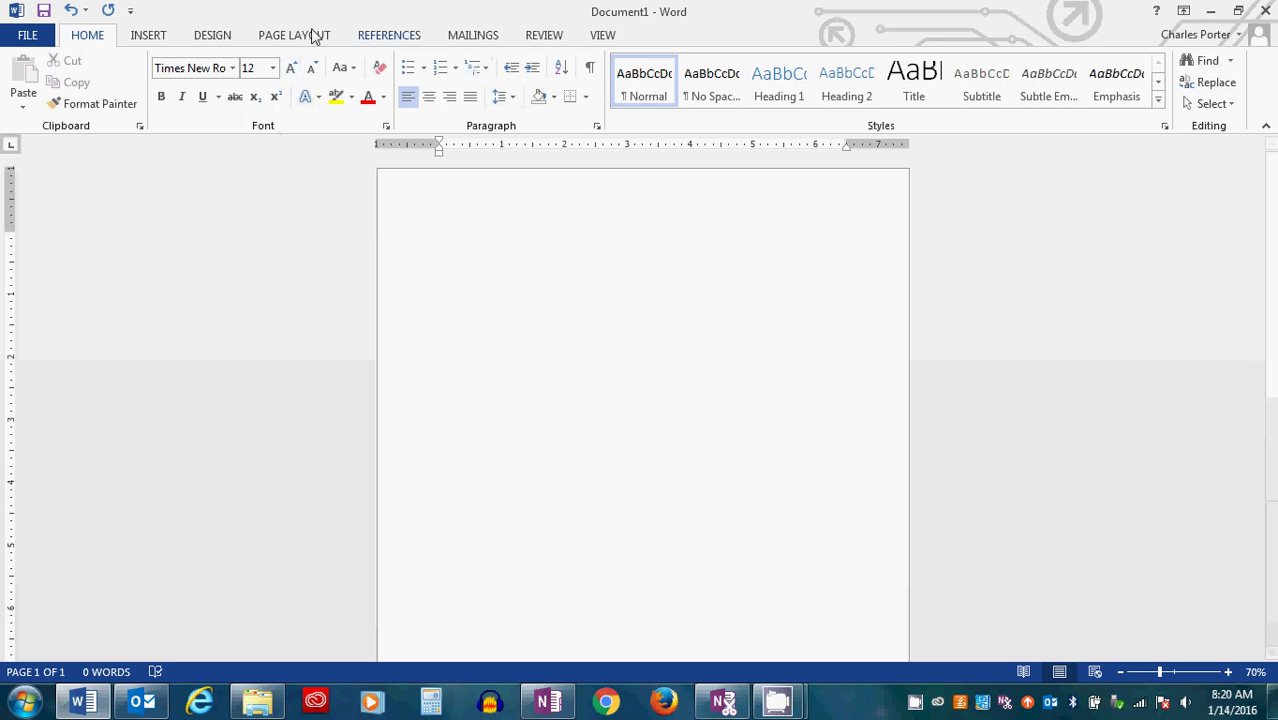
# Step: Insert a Plain Number 3 page number at the top right of the page
pyautogui.click(148, 38)
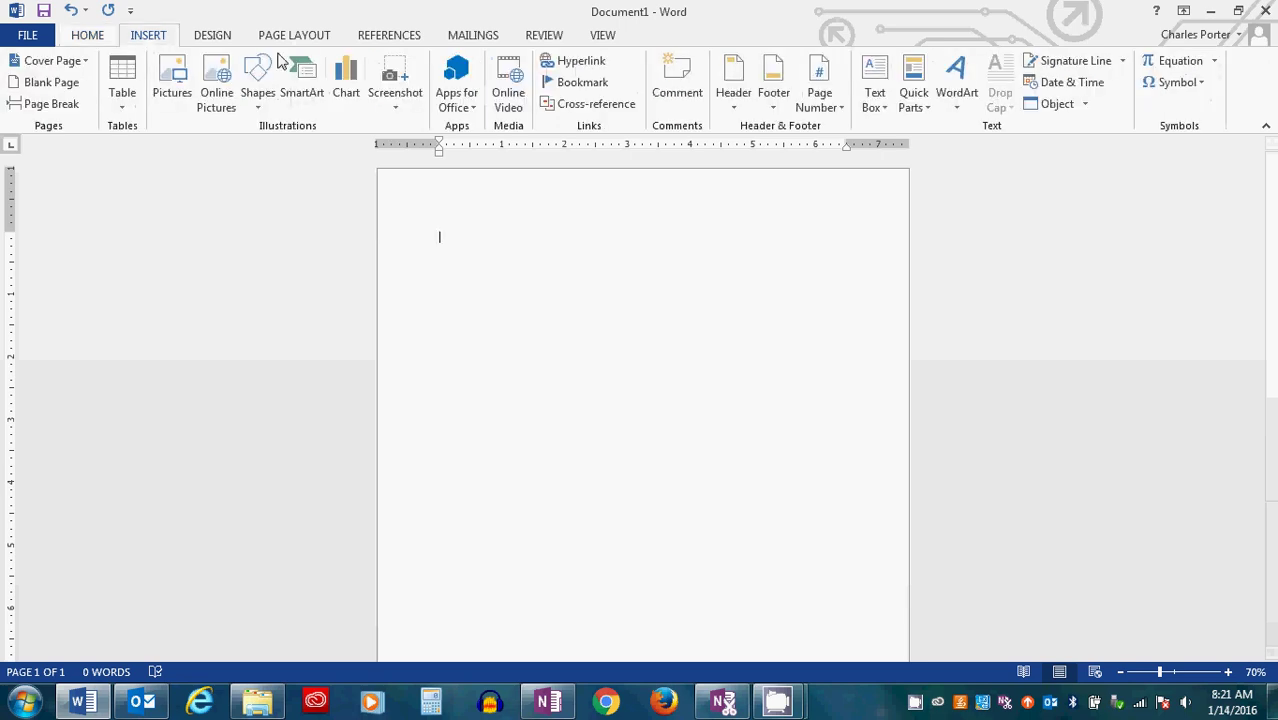
pyautogui.click(826, 112)
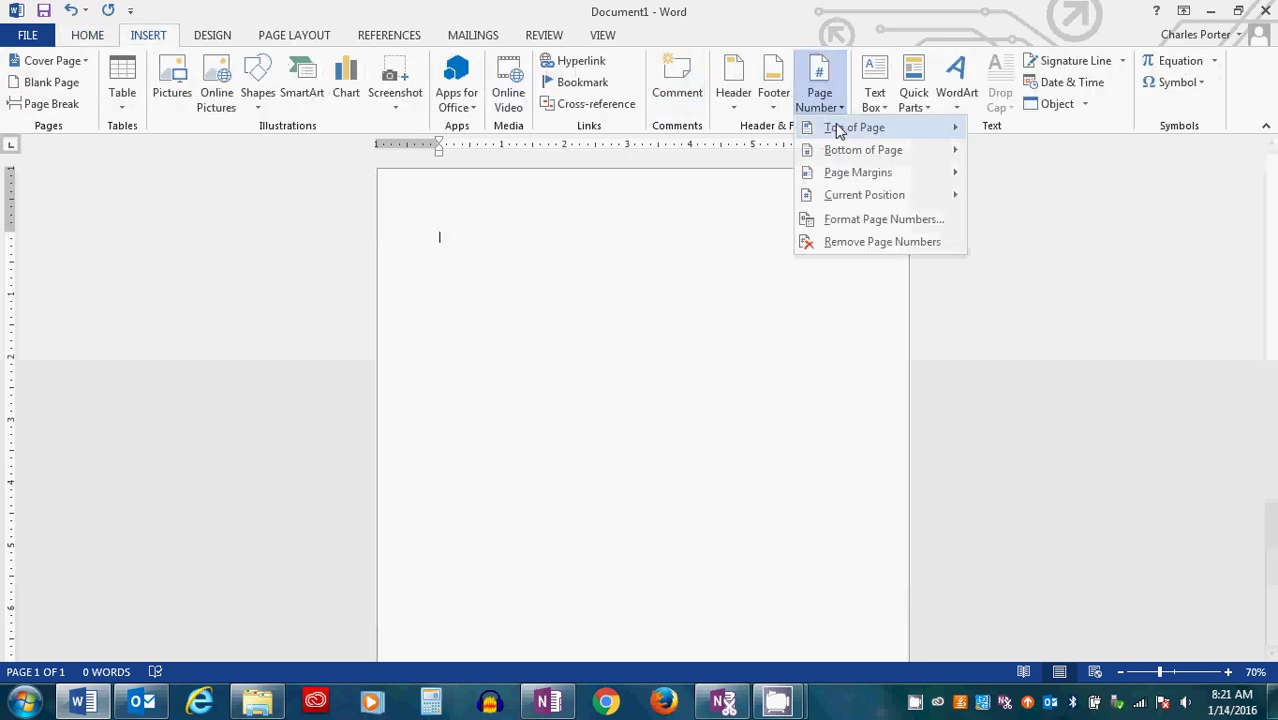
pyautogui.click(840, 130)
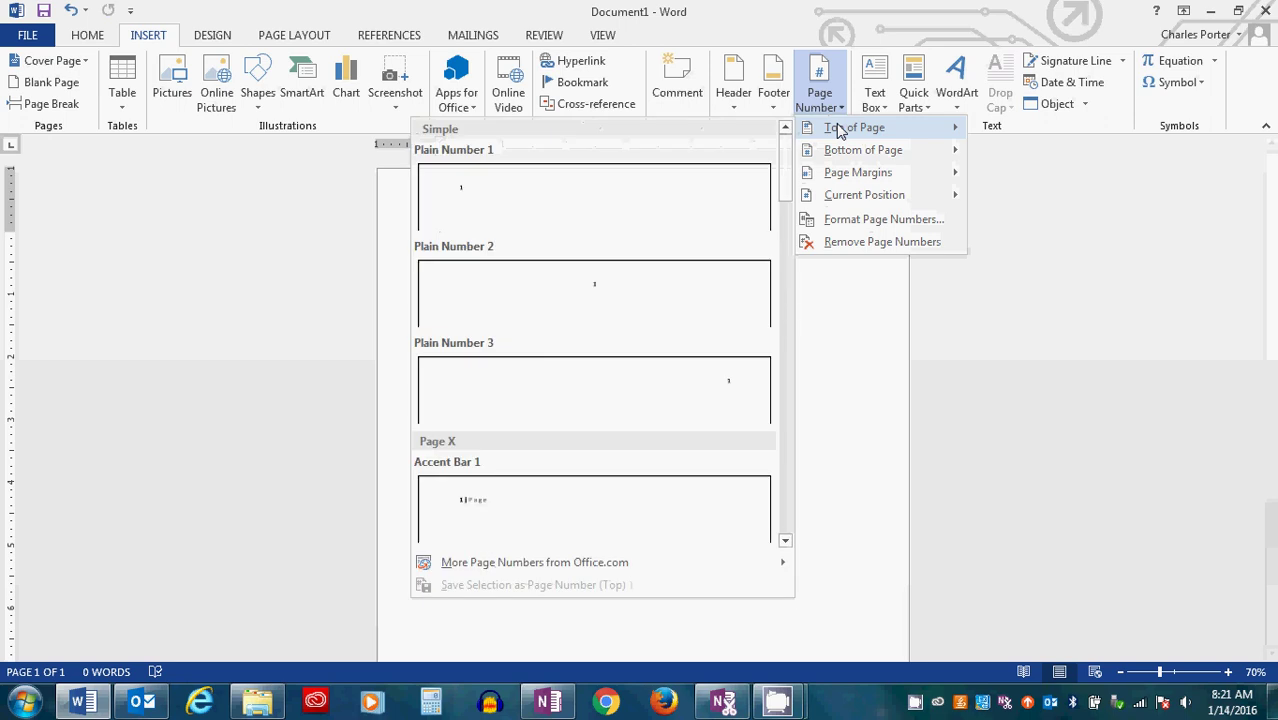
pyautogui.click(659, 408)
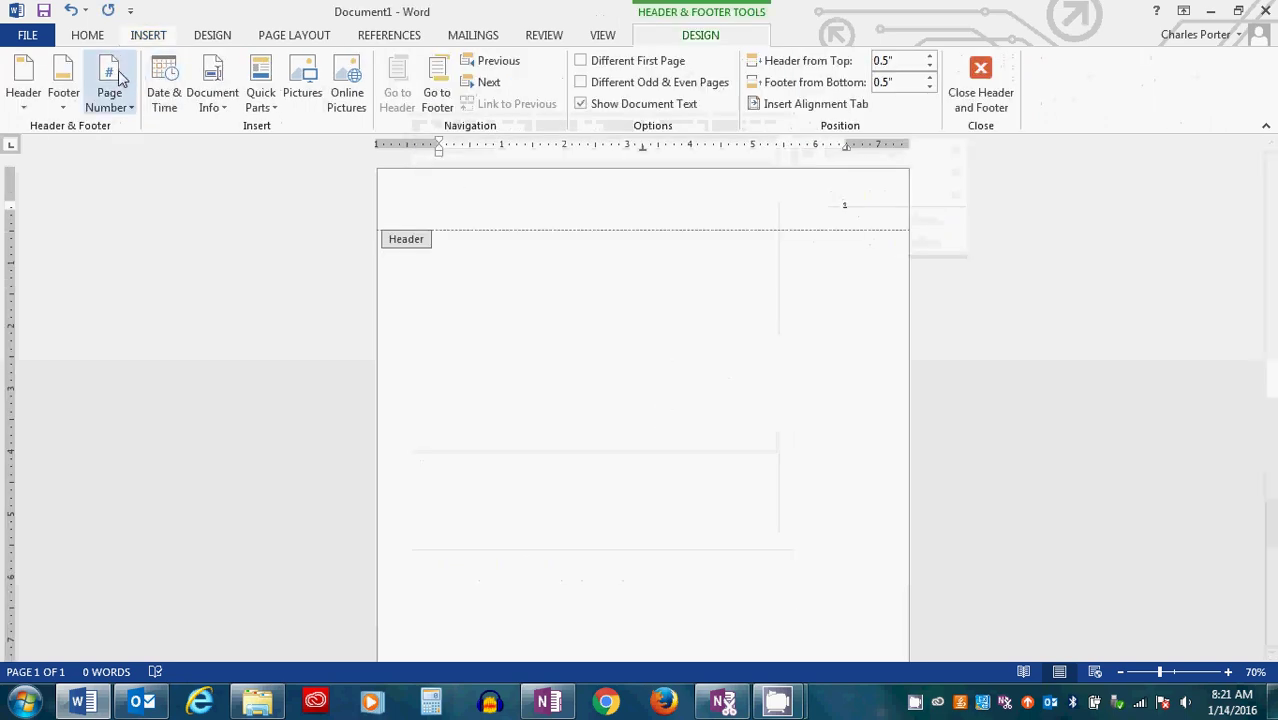
# Step: Format the header's page number as Times New Roman 12 pt
pyautogui.click(90, 36)
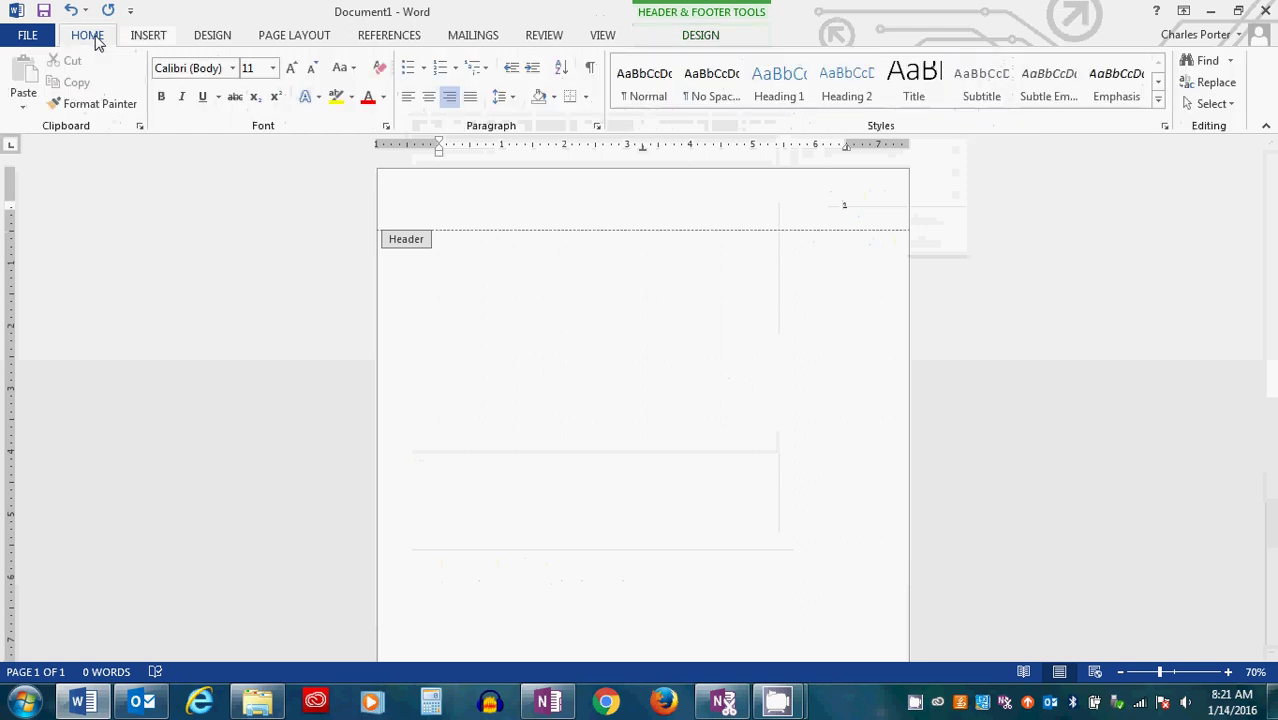
pyautogui.click(787, 198)
pyautogui.tripleClick(787, 198)
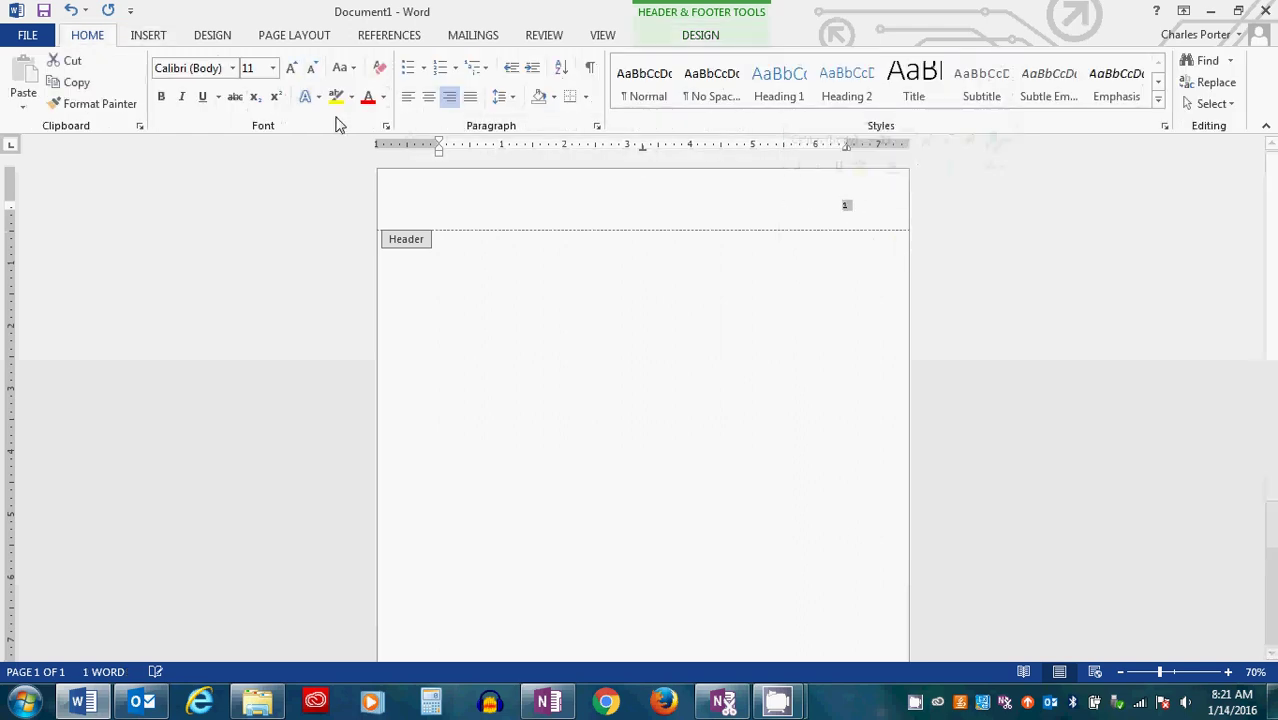
pyautogui.click(233, 68)
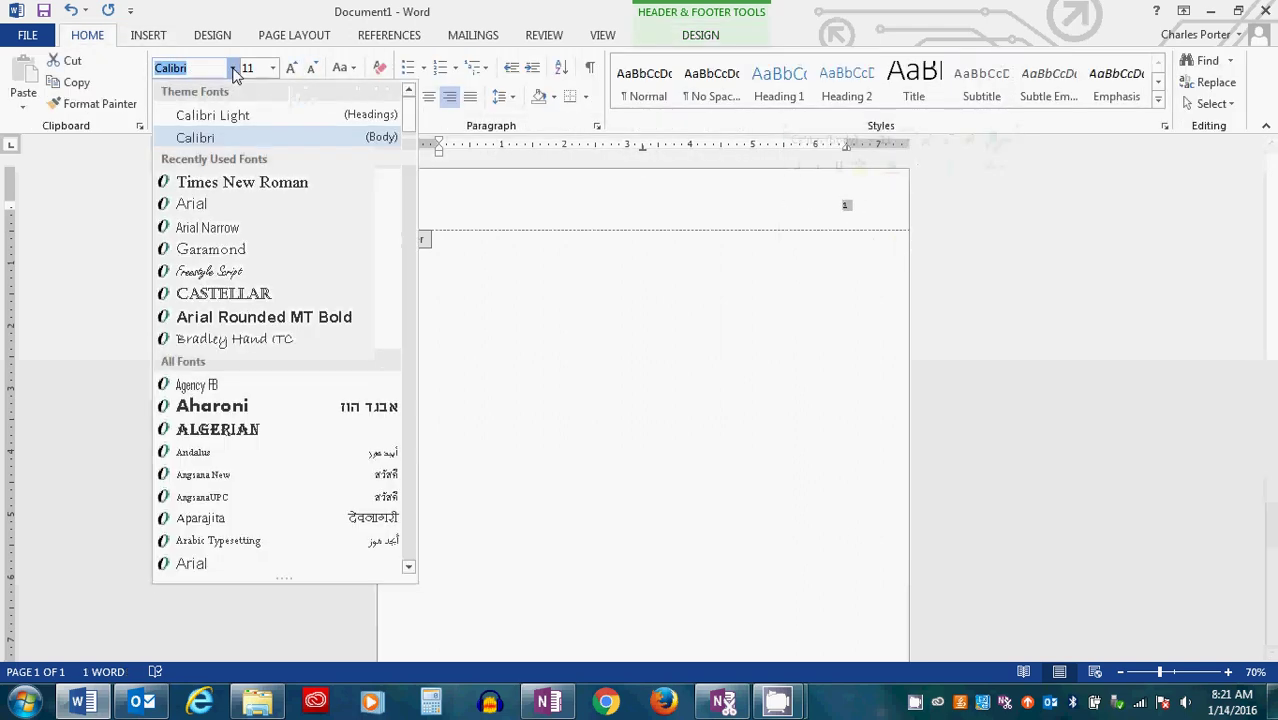
pyautogui.click(236, 183)
pyautogui.click(294, 69)
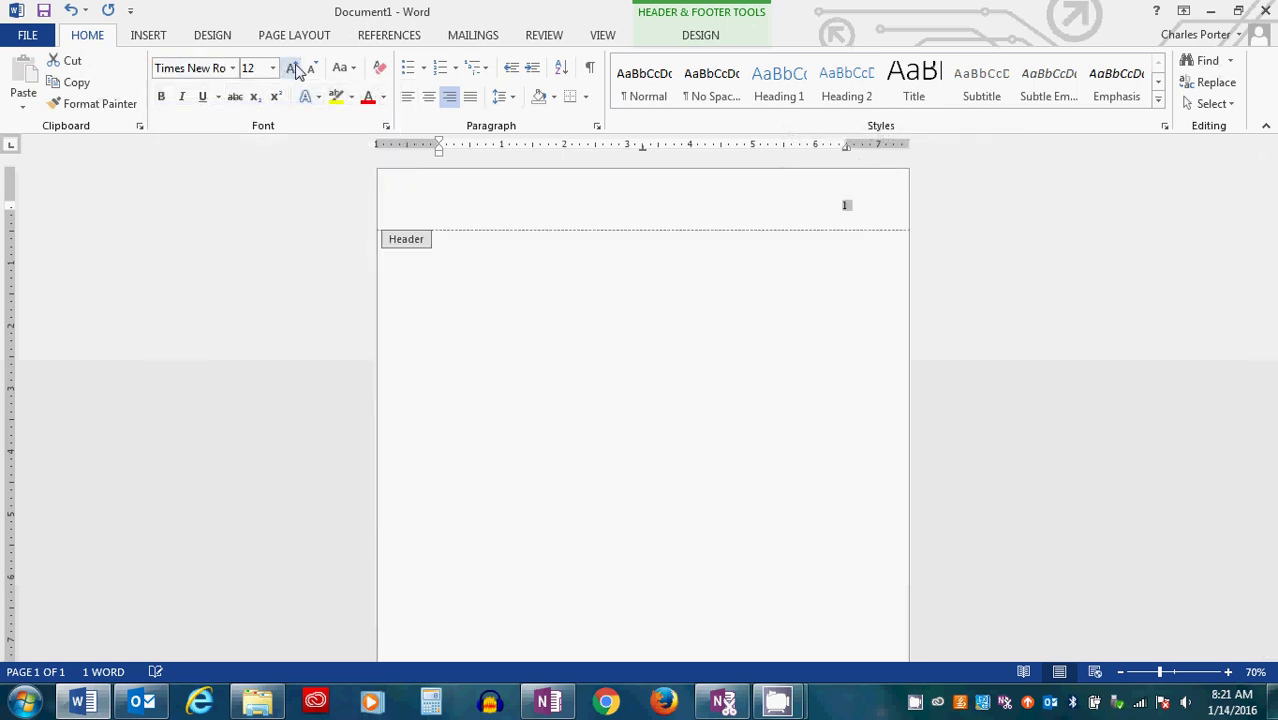
pyautogui.click(394, 166)
pyautogui.press('BackSpace')
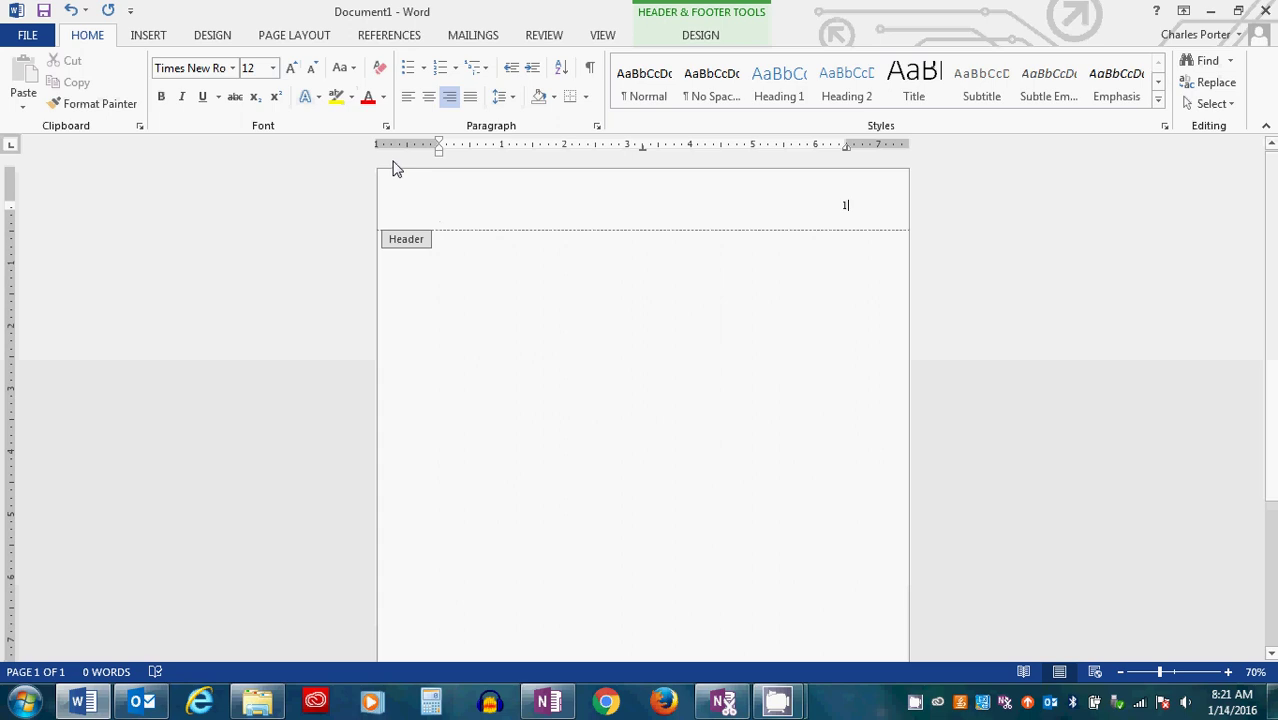
# Step: Type 'Lastname' before the header's page number and format it Times New Roman 12 pt
pyautogui.click(823, 208)
pyautogui.write('Page ')
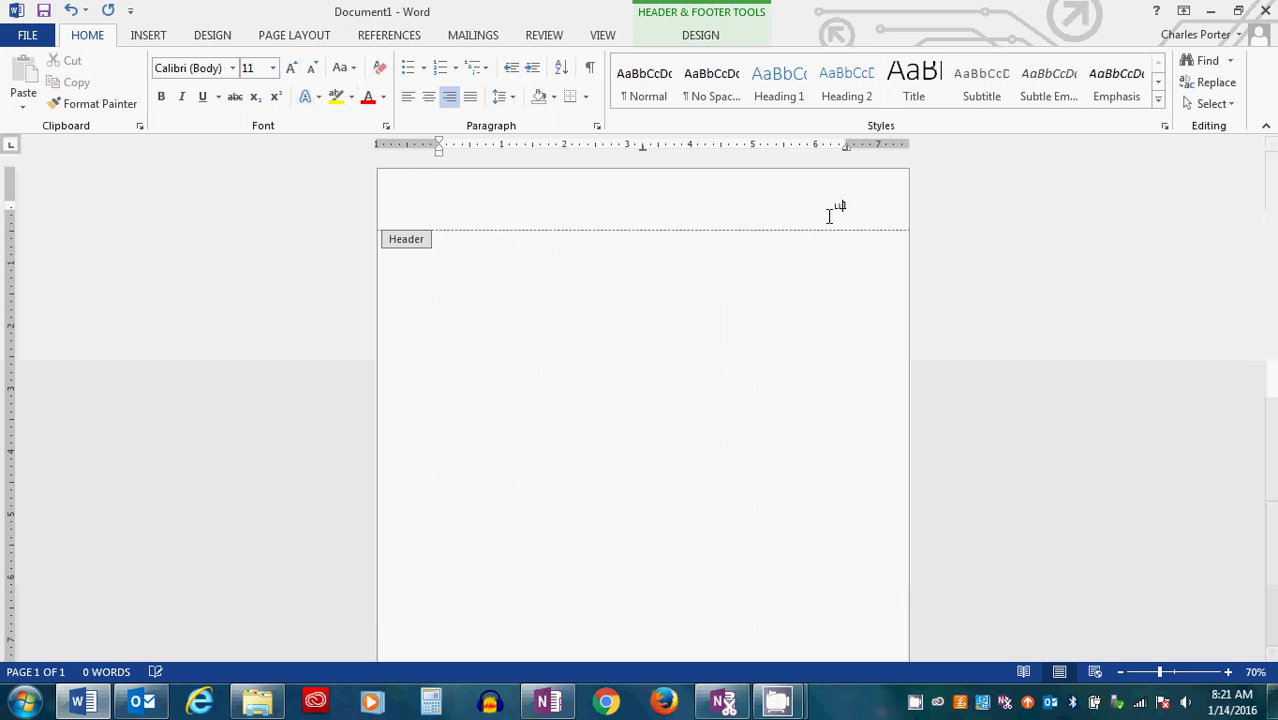
pyautogui.write('stname')
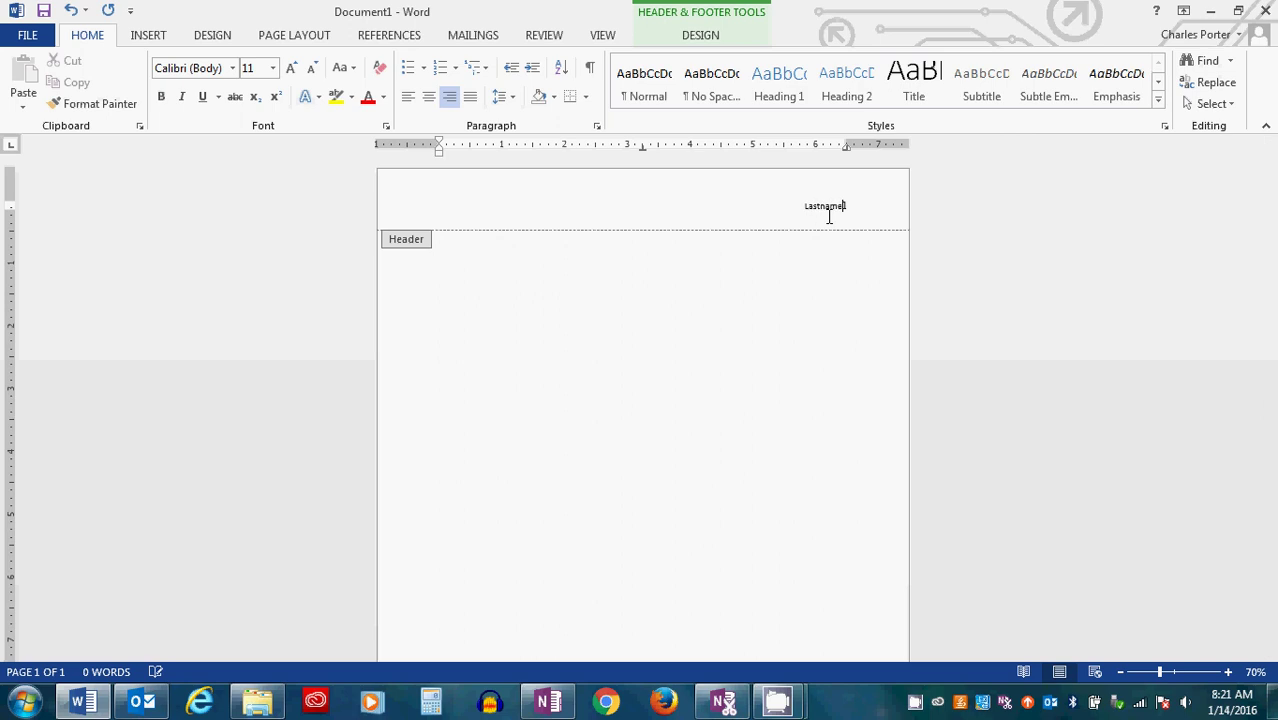
pyautogui.doubleClick(829, 217)
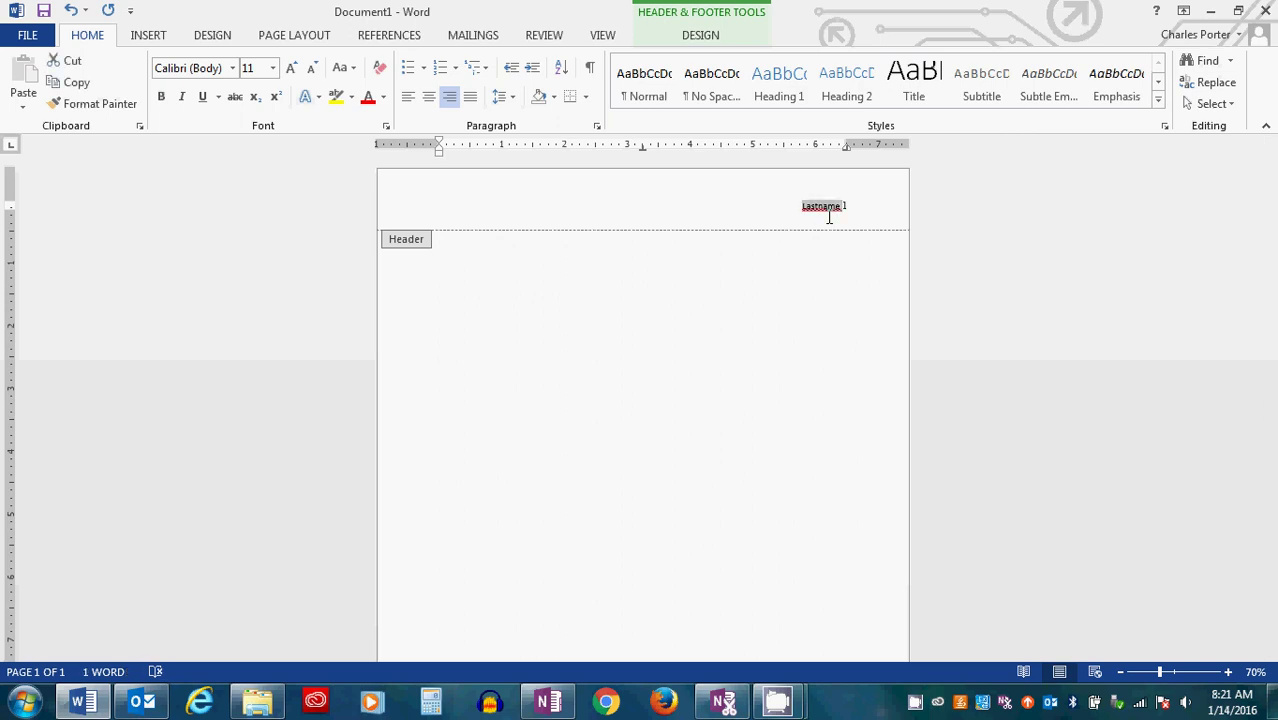
pyautogui.click(233, 70)
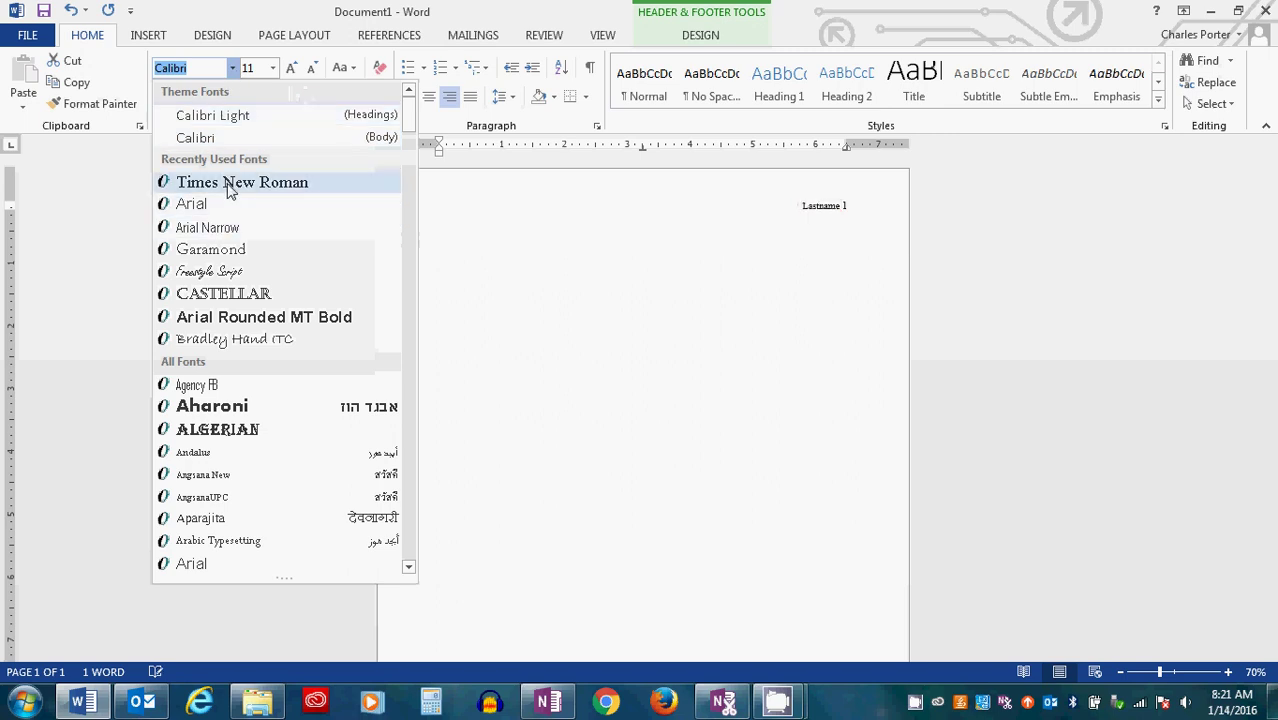
pyautogui.click(200, 182)
pyautogui.click(291, 68)
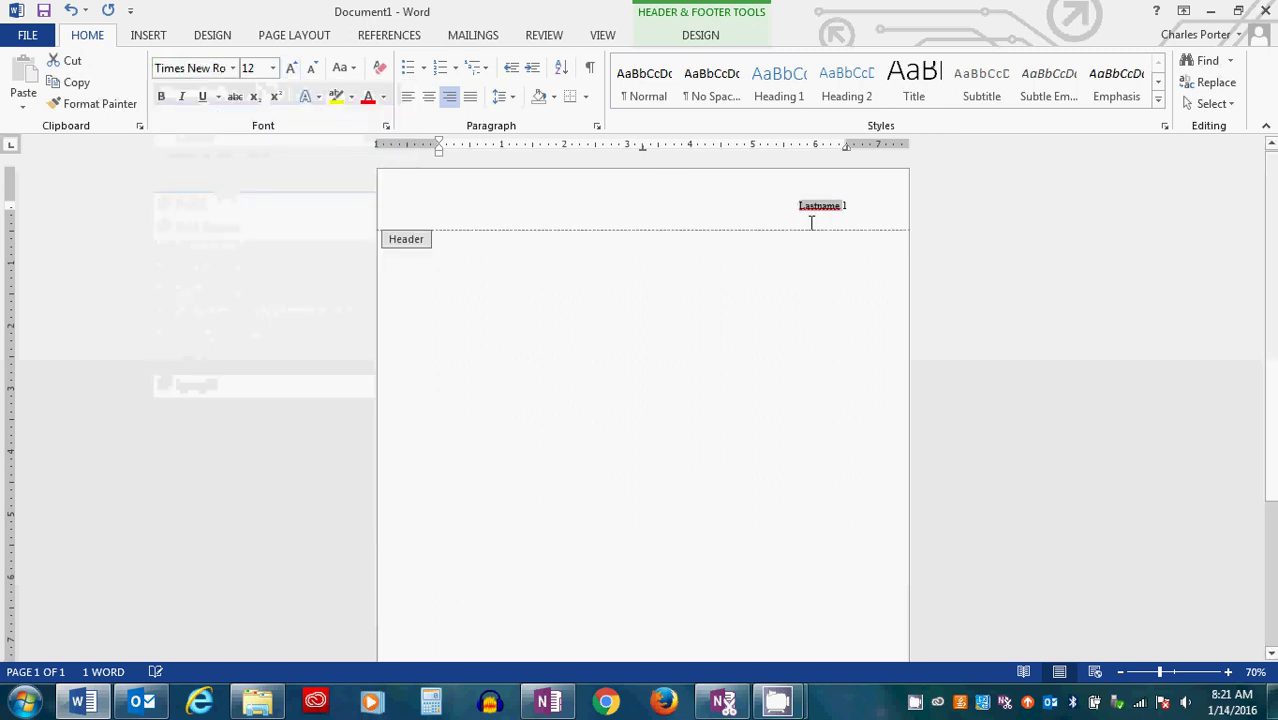
pyautogui.click(855, 206)
pyautogui.moveTo(855, 206); pyautogui.dragTo(740, 203)
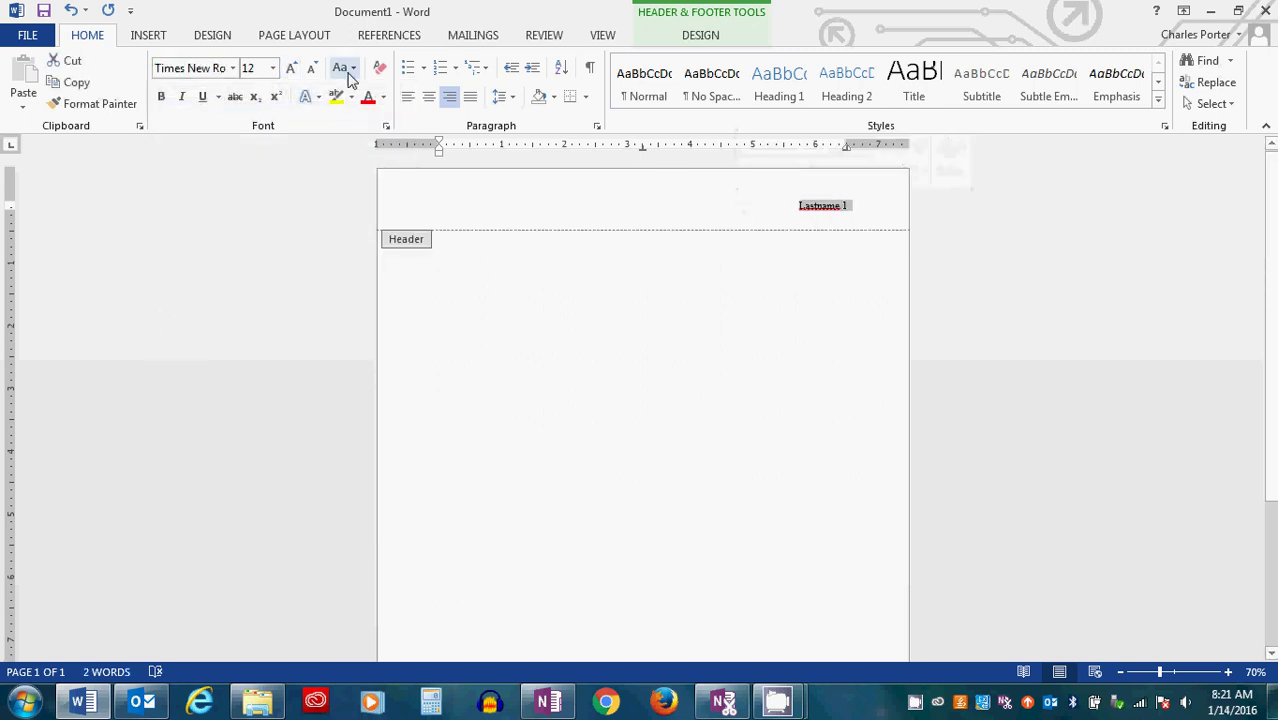
# Step: Close the header and zoom the page view in to 110%
pyautogui.doubleClick(697, 306)
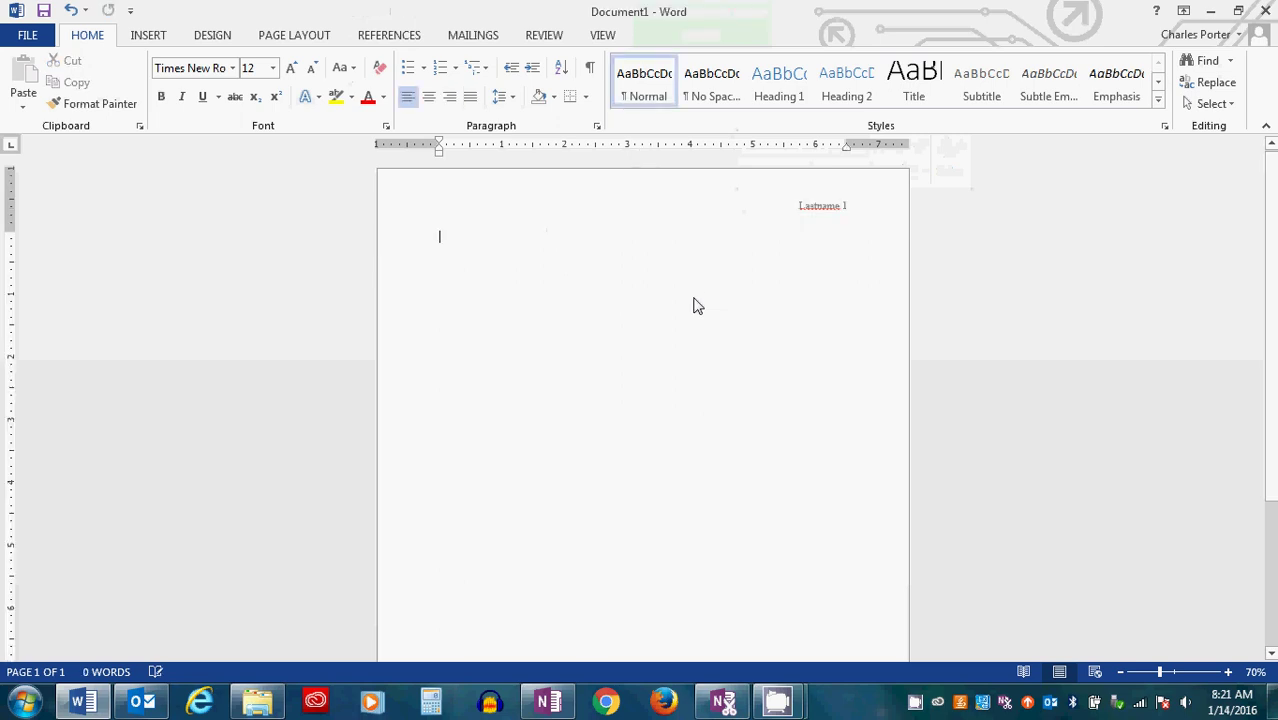
pyautogui.click(1229, 673)
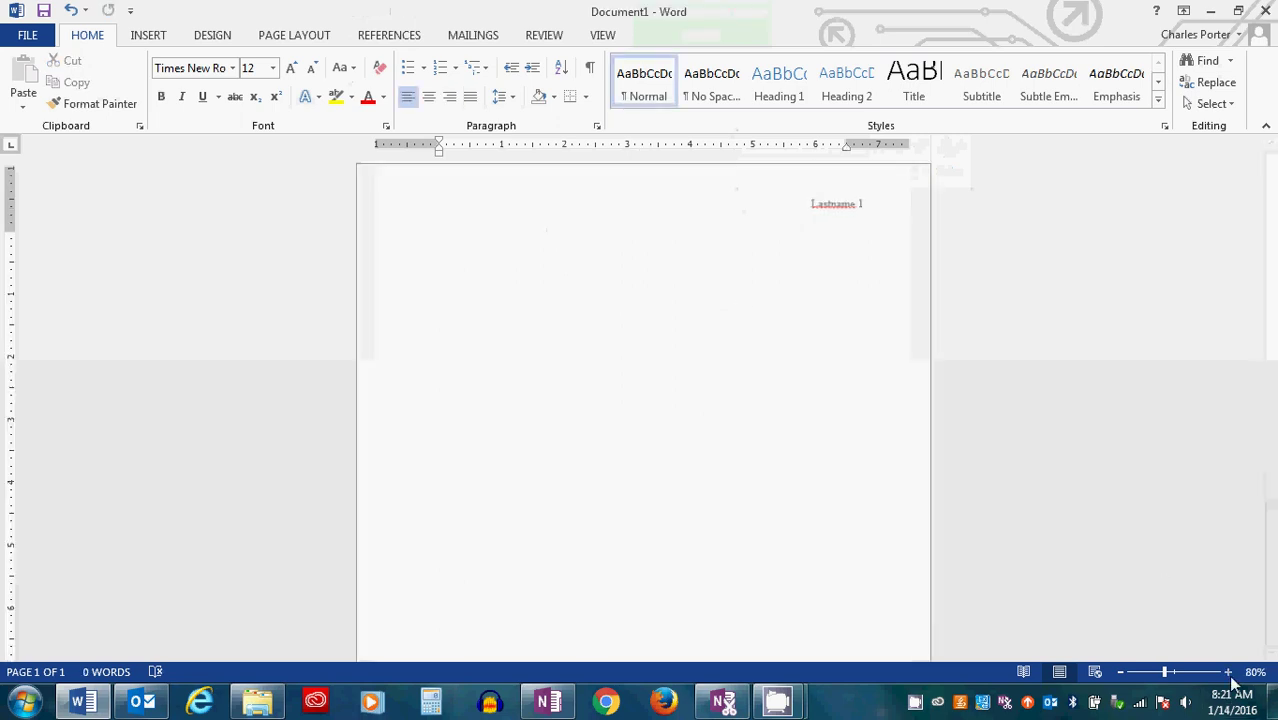
pyautogui.click(1228, 672)
pyautogui.click(1228, 672)
pyautogui.click(1228, 672)
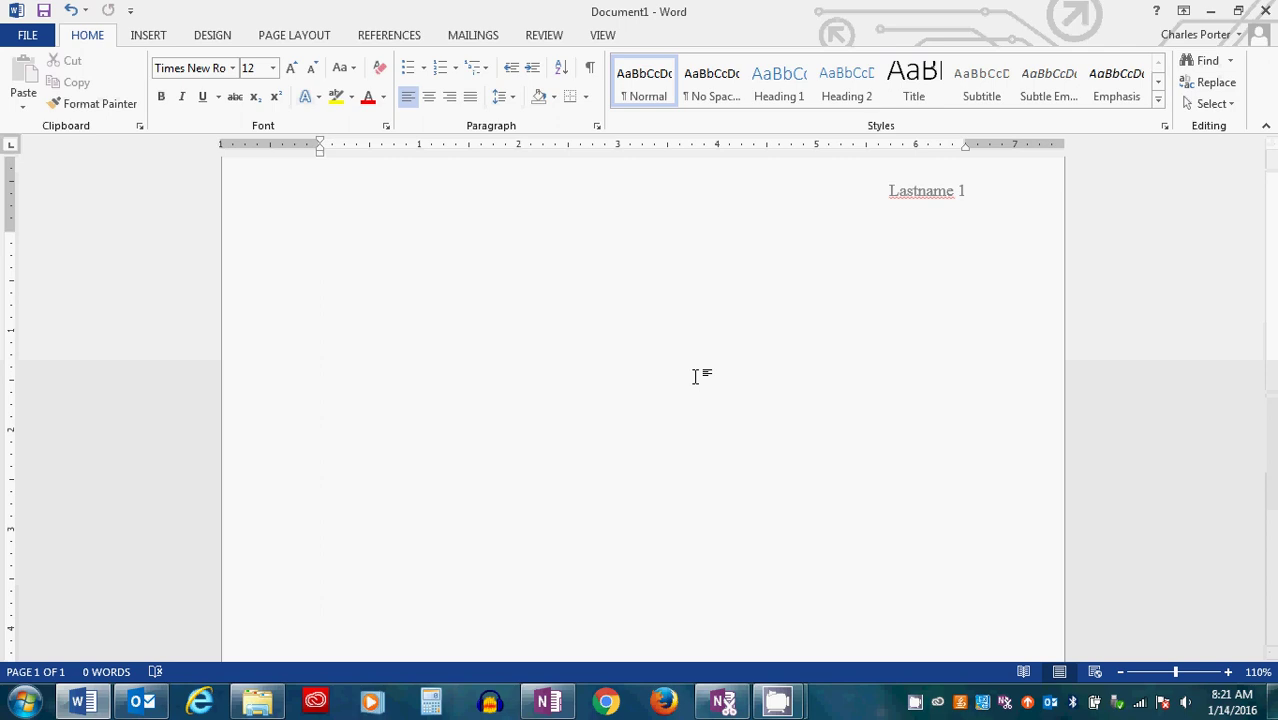
# Step: Type 'Firstname Lastname', 'Instructor Name' and '14 January 2016' on separate lines
pyautogui.write('Firstname ')
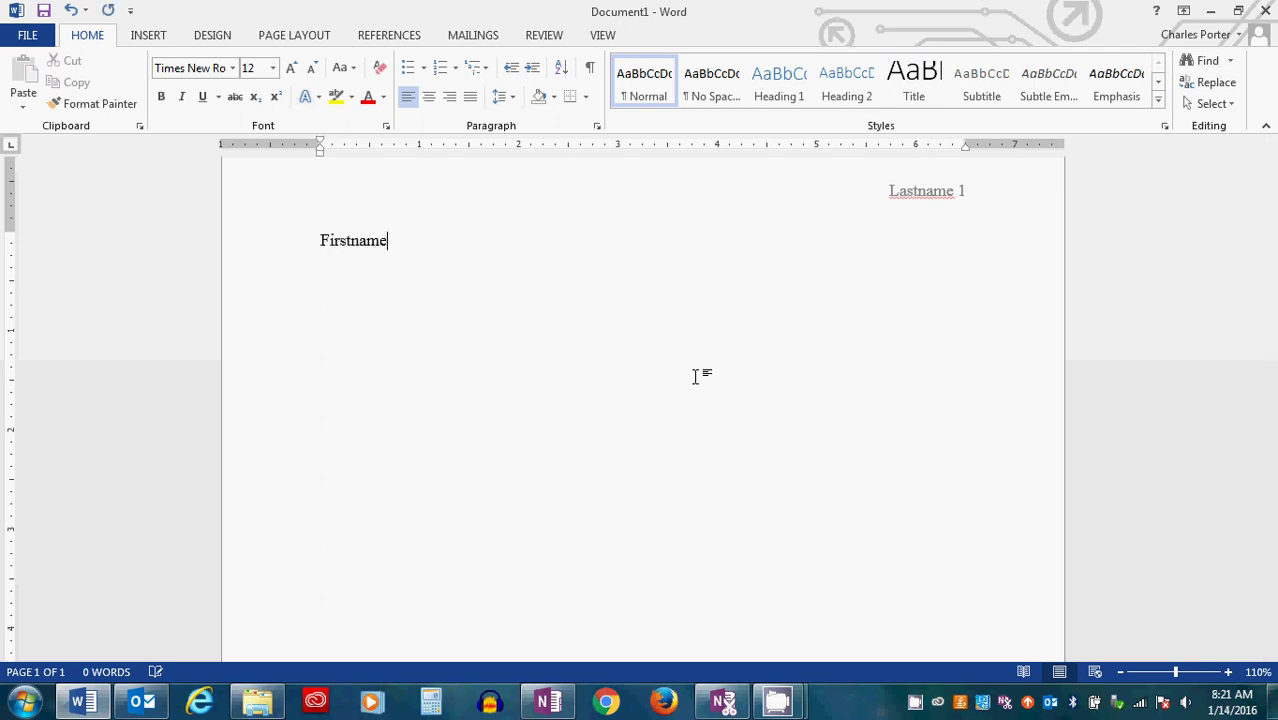
pyautogui.write('Lastname')
pyautogui.press('Return')
pyautogui.write('In')
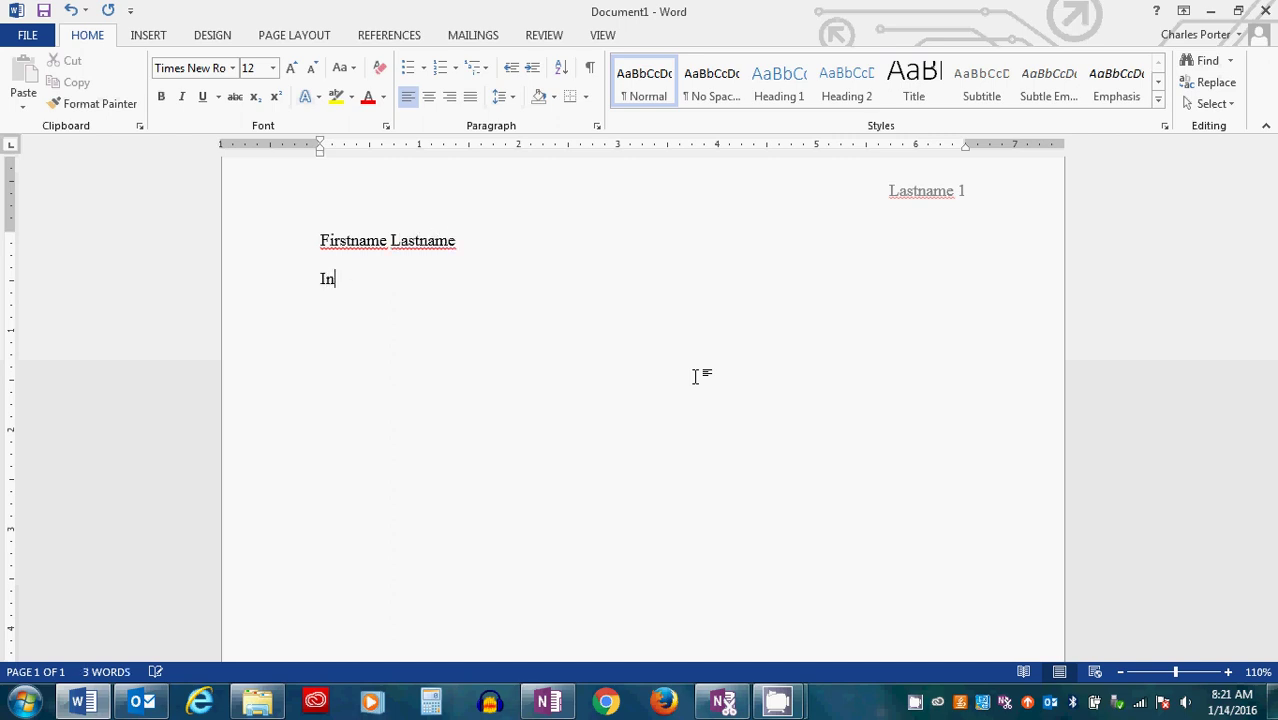
pyautogui.write('structor Name')
pyautogui.press('Return')
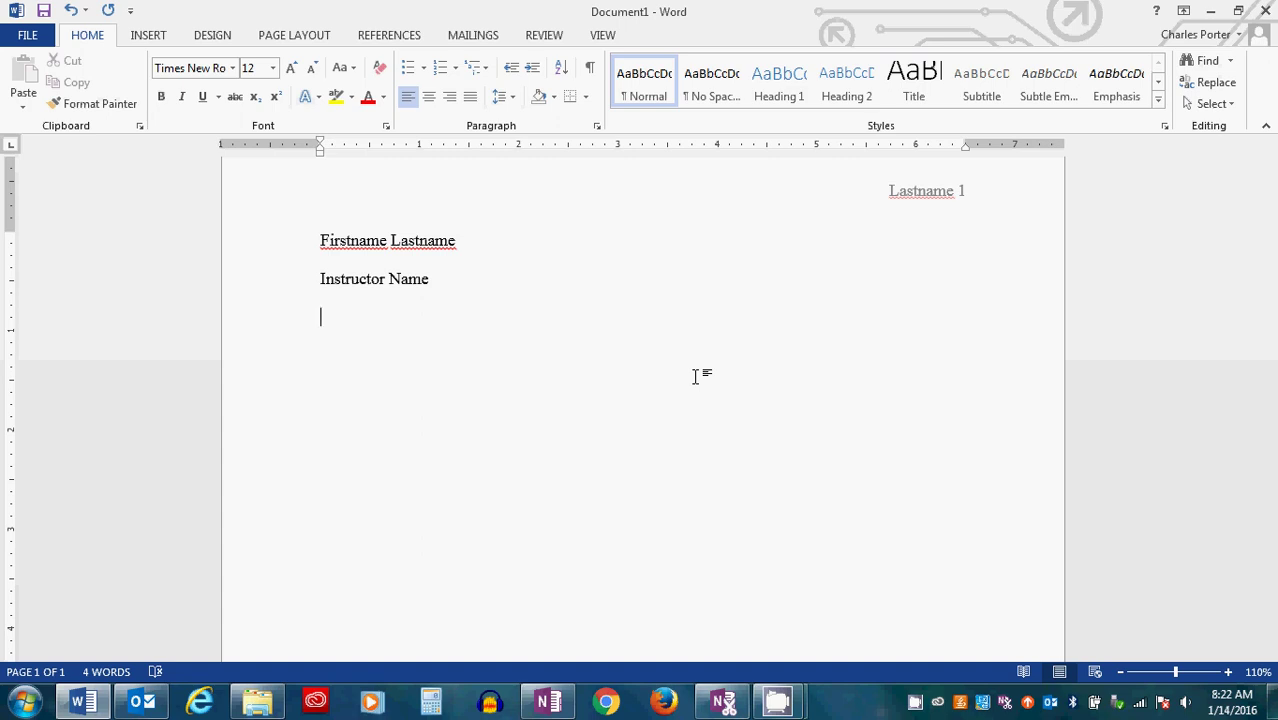
pyautogui.write('14 January 2016')
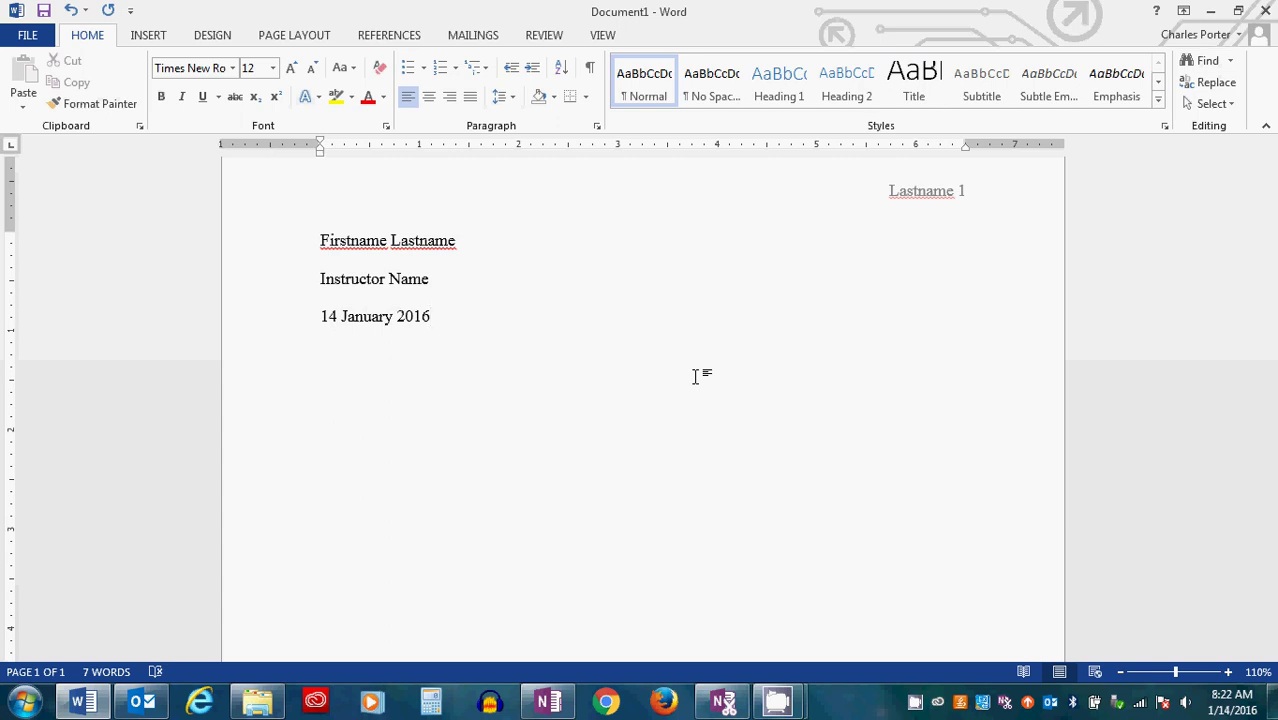
pyautogui.press('Return')
# Step: Insert 'English 101' on a new line above the date, then start a line below the date
pyautogui.press('Up')
pyautogui.press('Return')
pyautogui.press('Up')
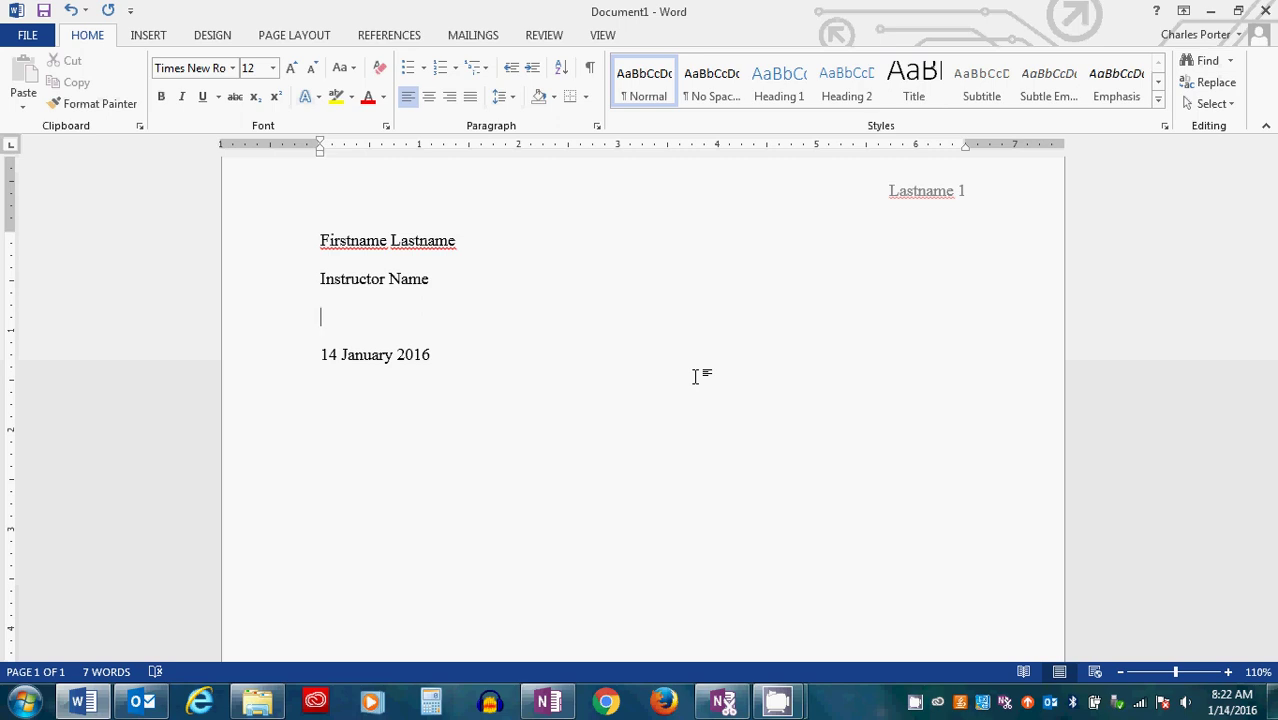
pyautogui.write('English 101')
pyautogui.press('Down')
pyautogui.press('End')
pyautogui.press('Return')
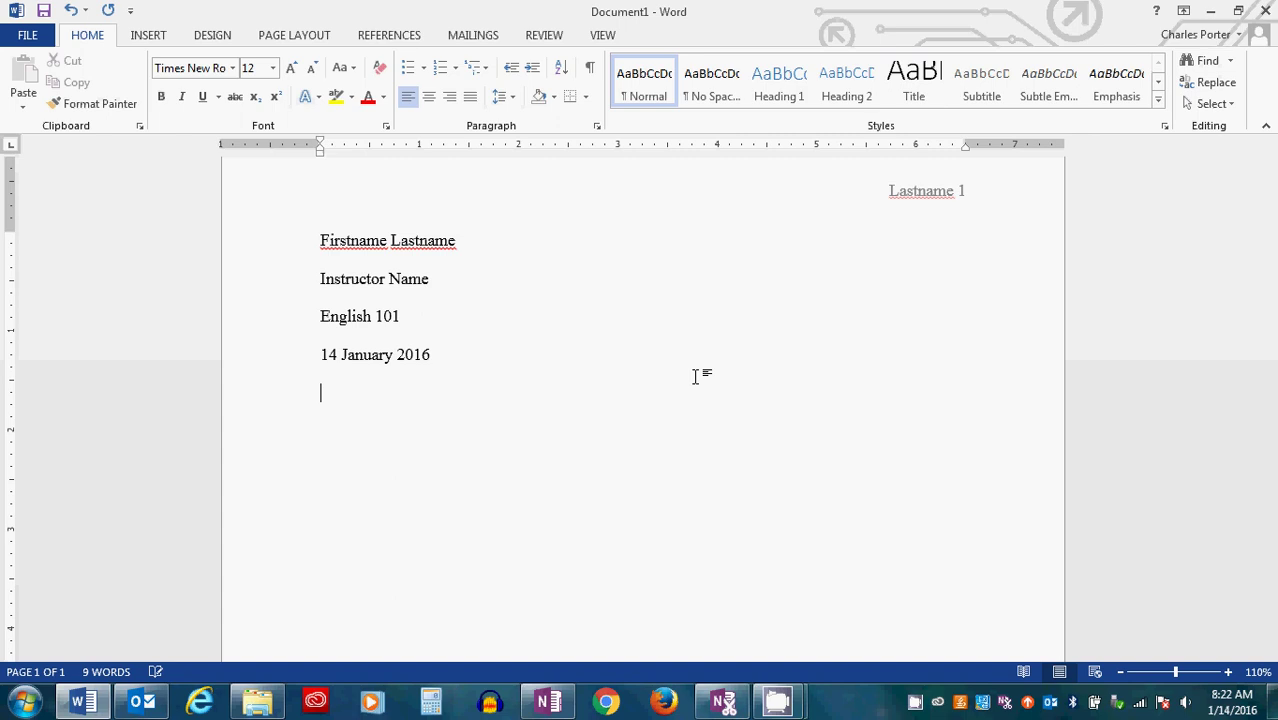
# Step: Type the centred title 'Title of Paper'
pyautogui.click(428, 97)
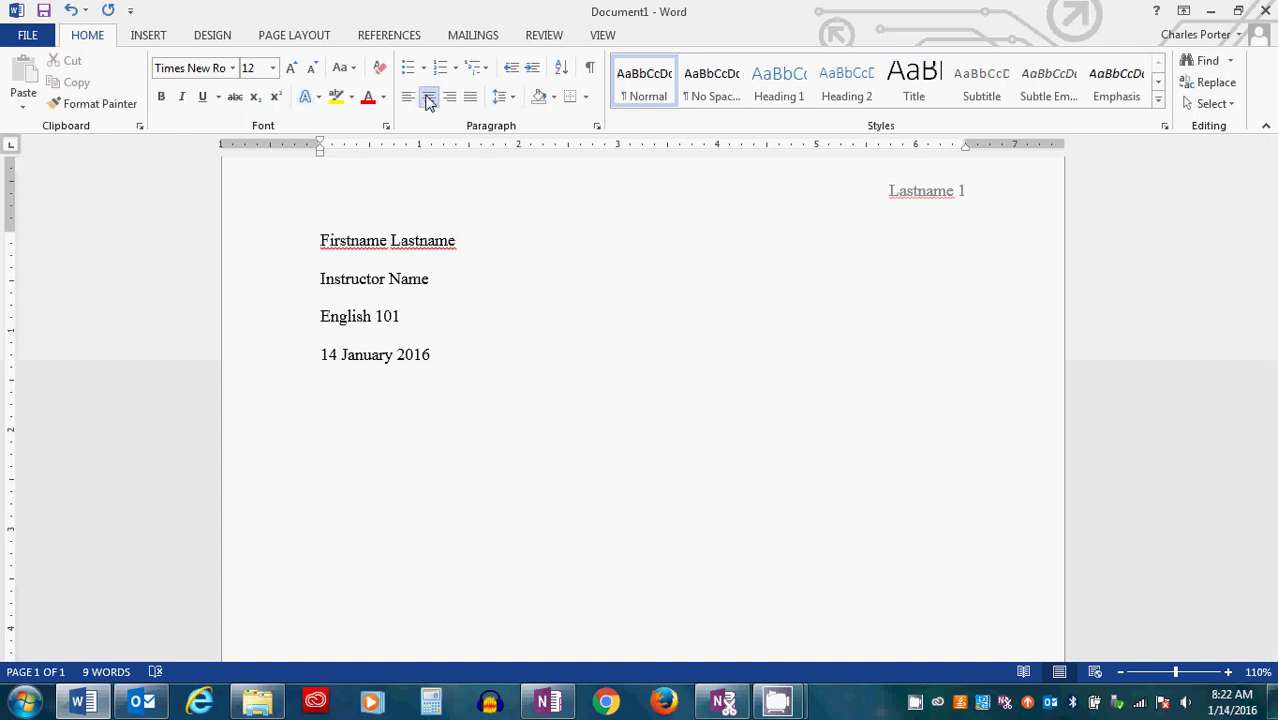
pyautogui.write('Title of Paper')
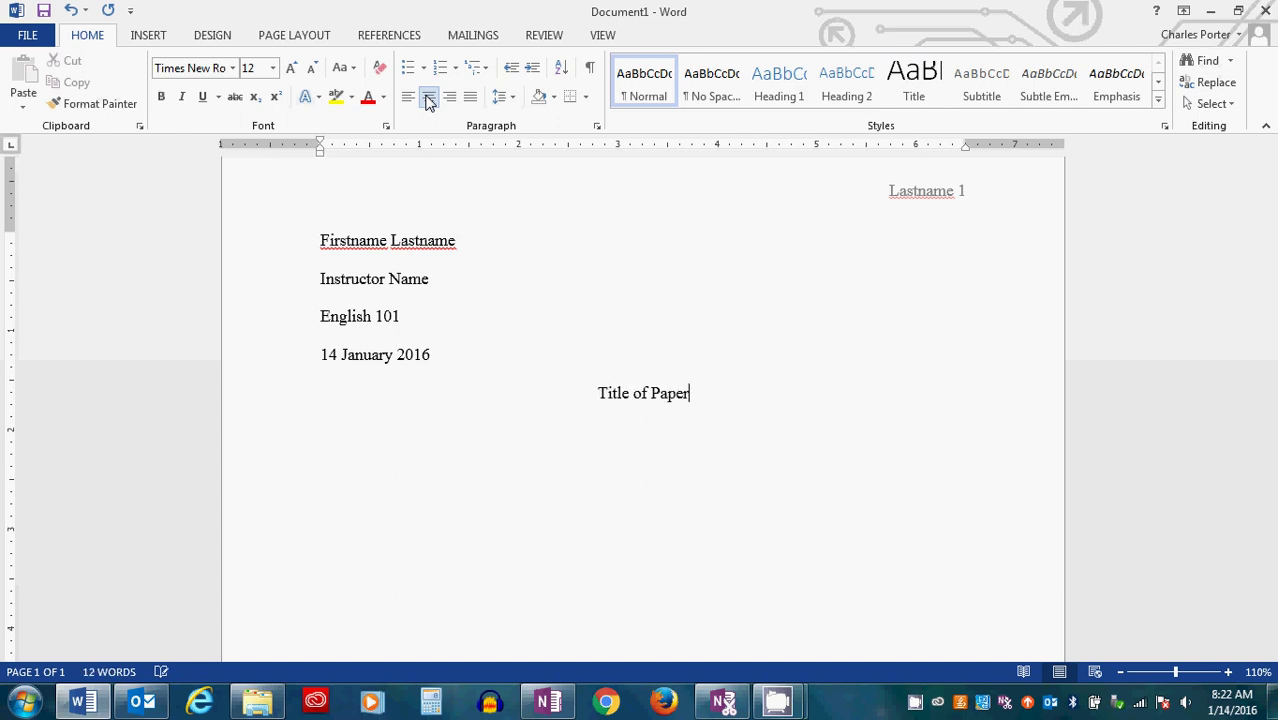
pyautogui.press('Return')
# Step: Start a left-aligned, tab-indented paragraph: 'Then you can start typing the first sentence of your essay…'
pyautogui.click(428, 100)
pyautogui.press('Tab')
pyautogui.write('Then you c')
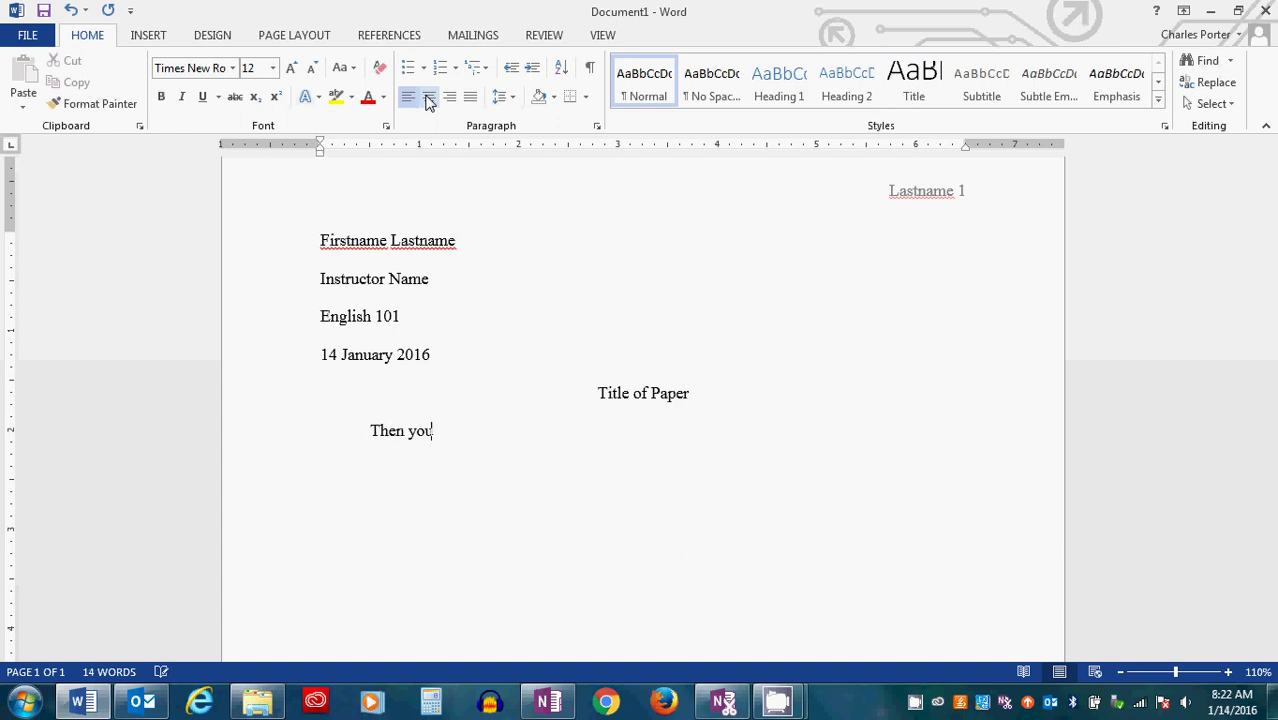
pyautogui.write('an start typein')
pyautogui.press('BackSpace')
pyautogui.press('BackSpace')
pyautogui.write('ing the ')
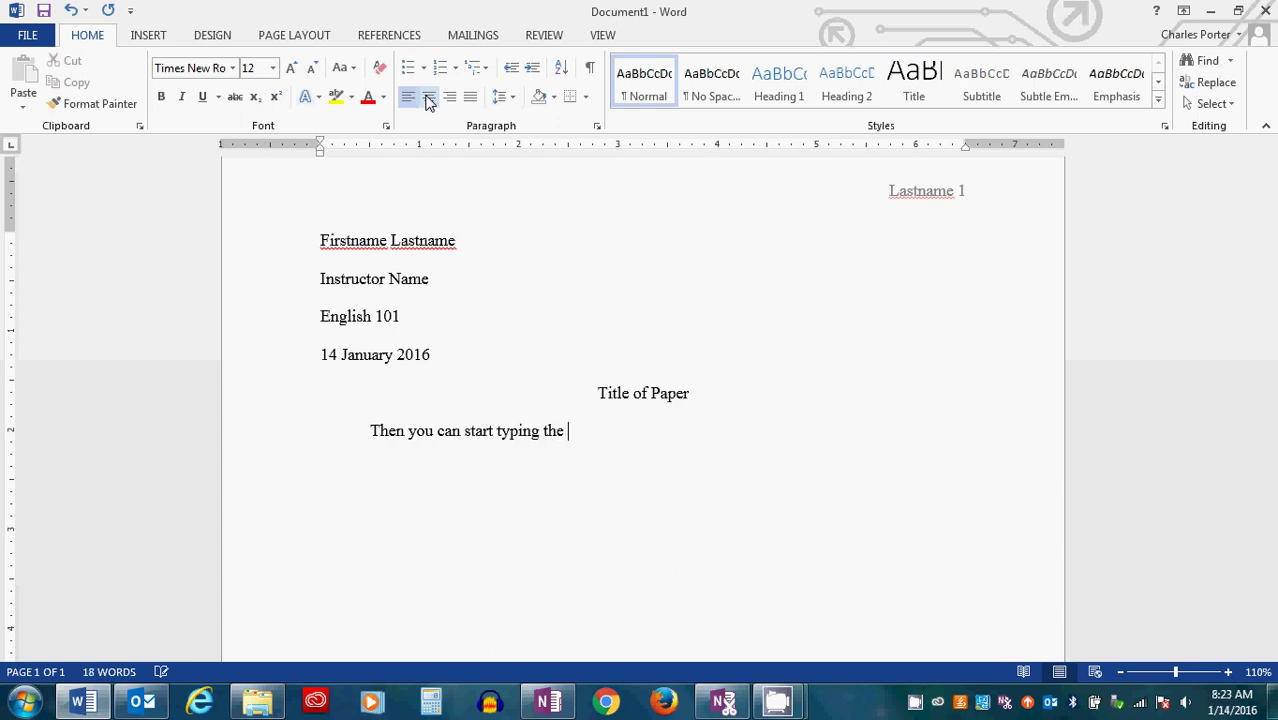
pyautogui.write('first sentence')
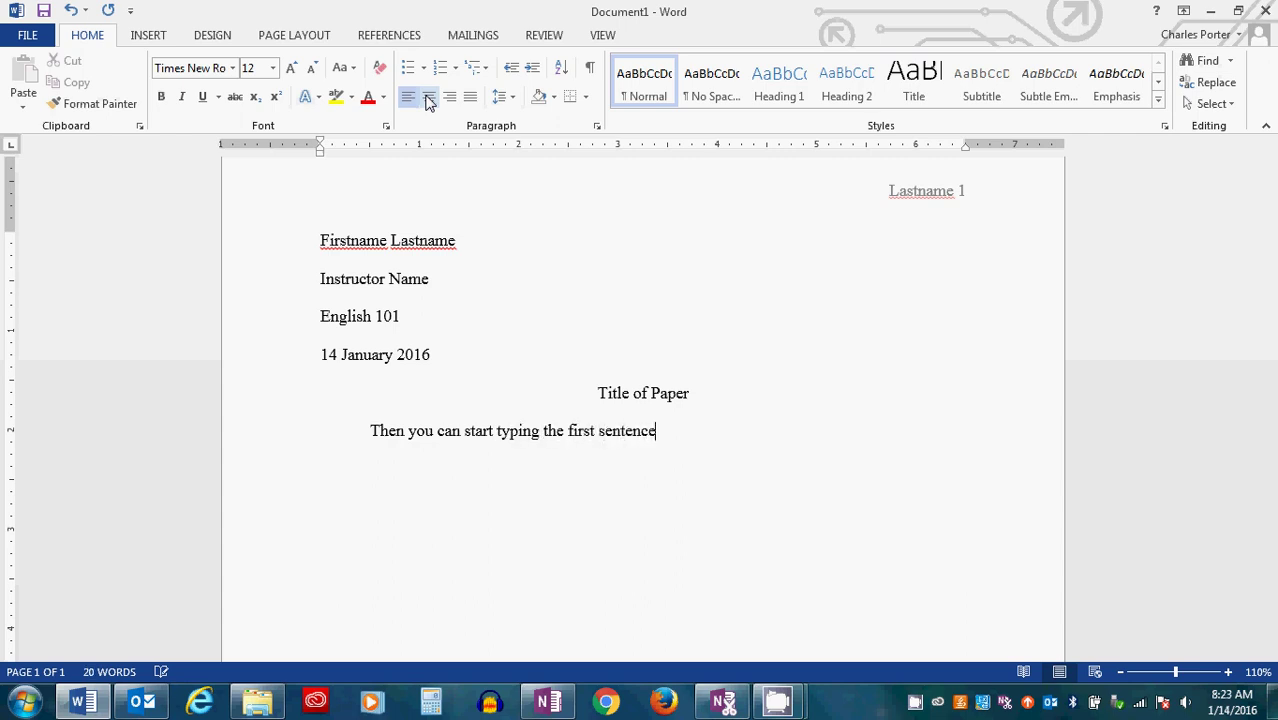
pyautogui.write(' of your essay.')
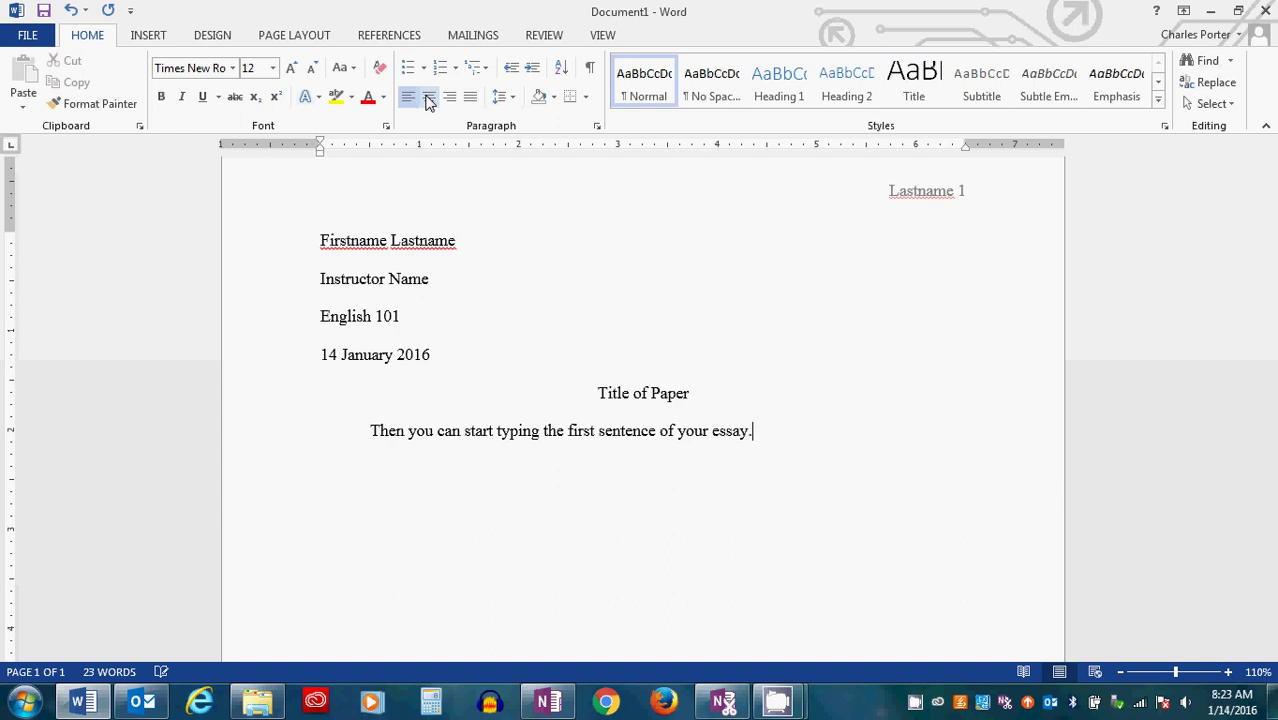
pyautogui.write(' This is now in MLA format an')
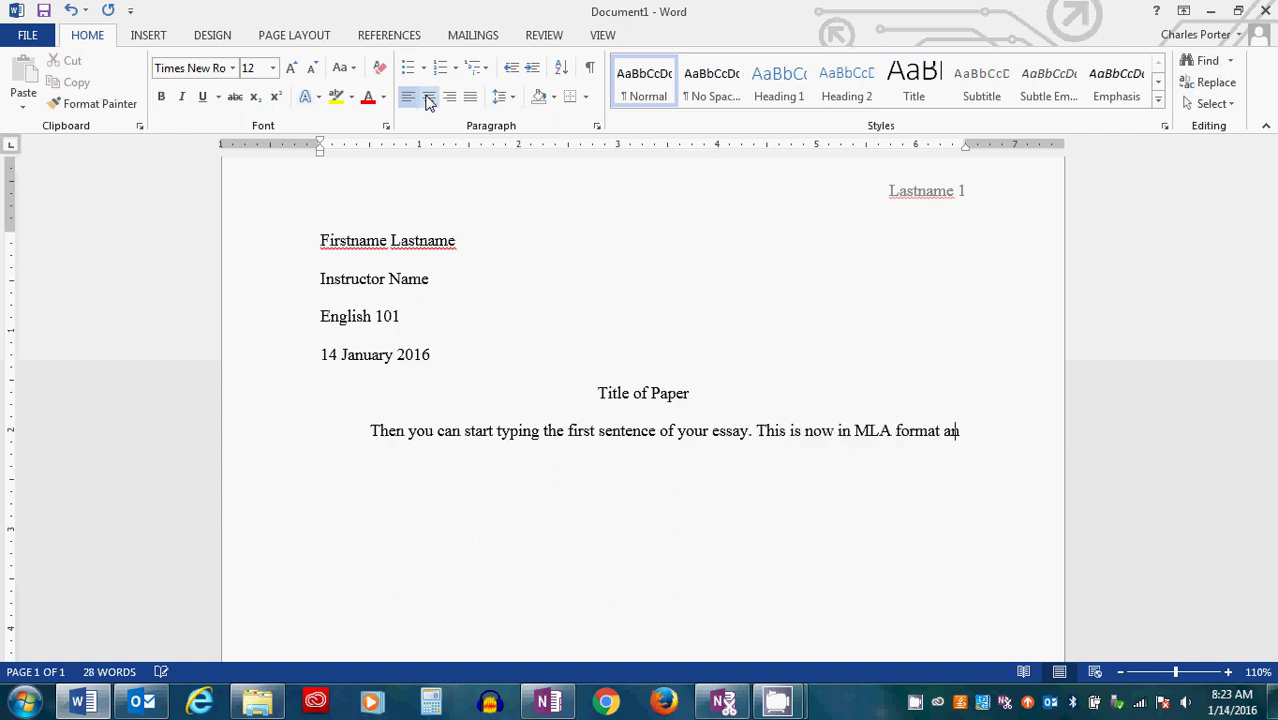
pyautogui.write('d your instructor w')
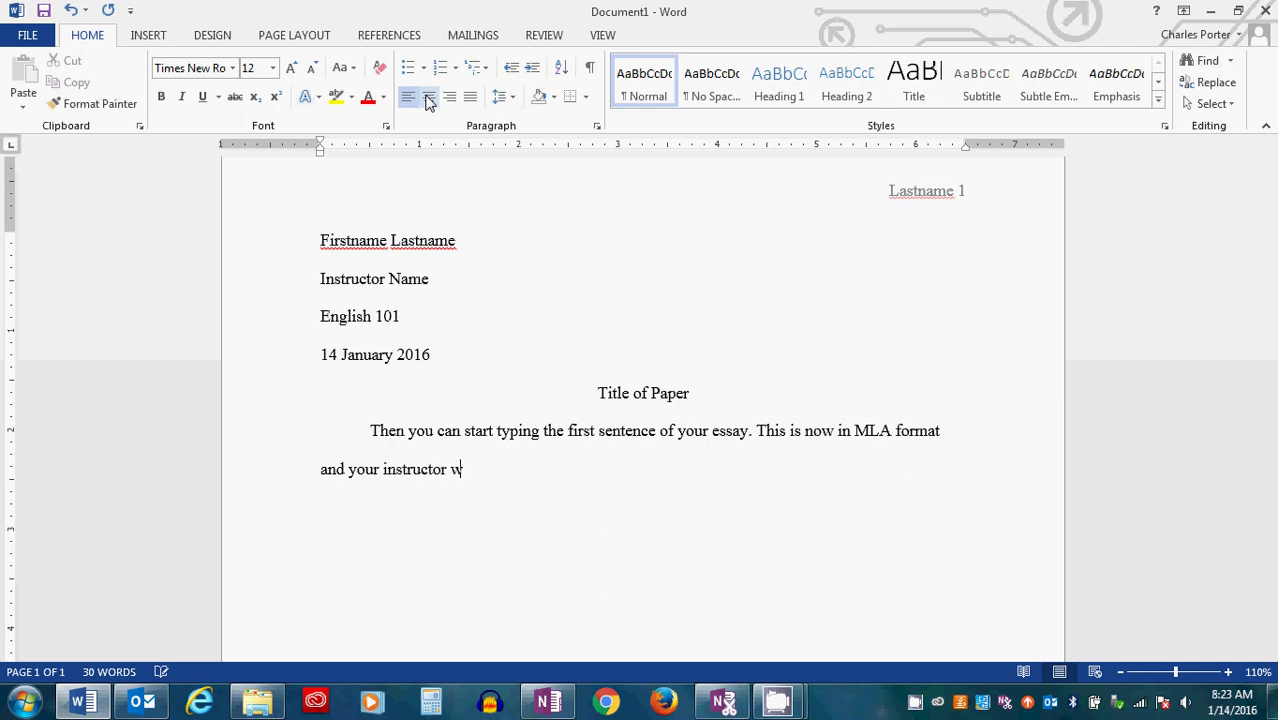
pyautogui.write('ill be happy.')
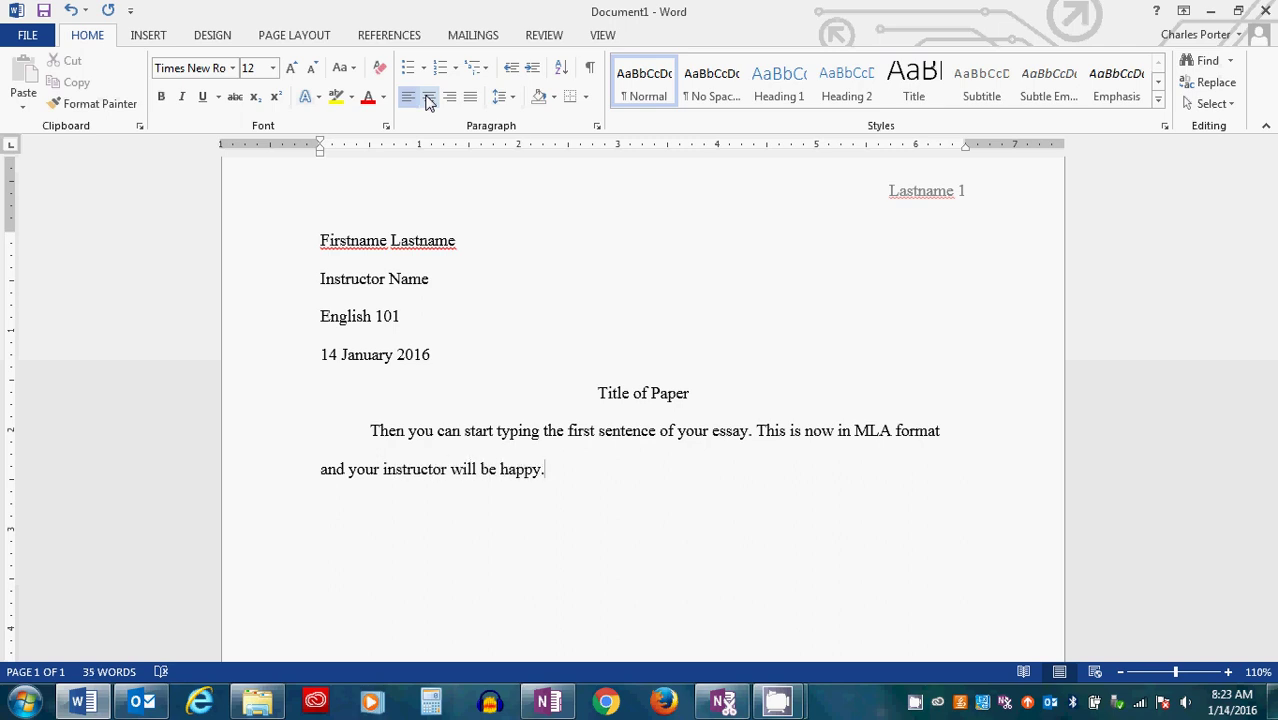
# Step: Save the current paragraph settings as default for all Normal-template documents
pyautogui.click(596, 130)
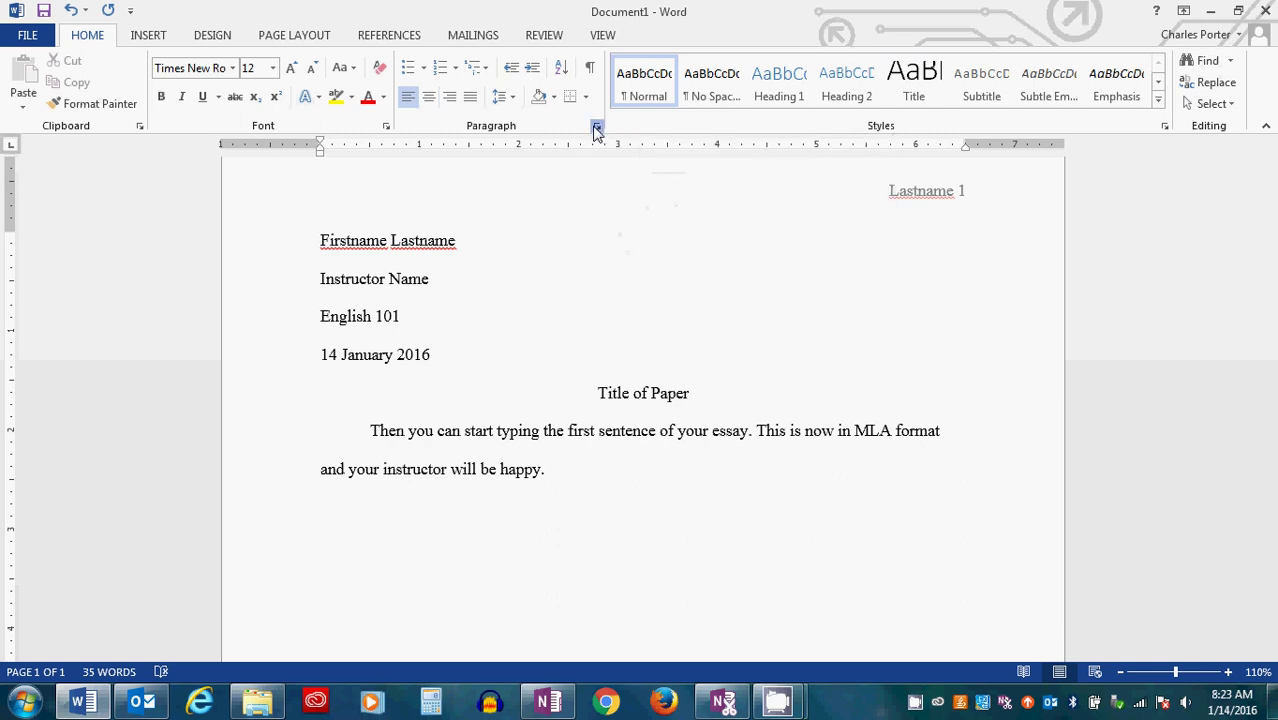
pyautogui.click(583, 567)
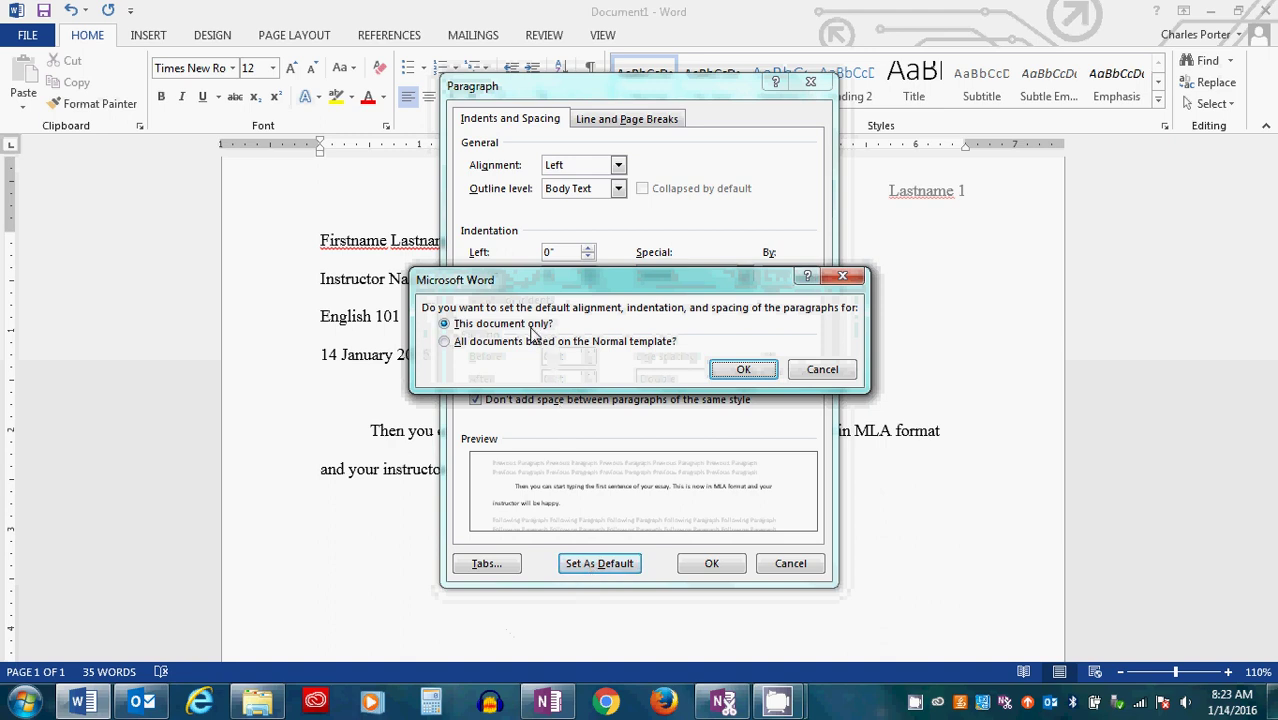
pyautogui.click(445, 342)
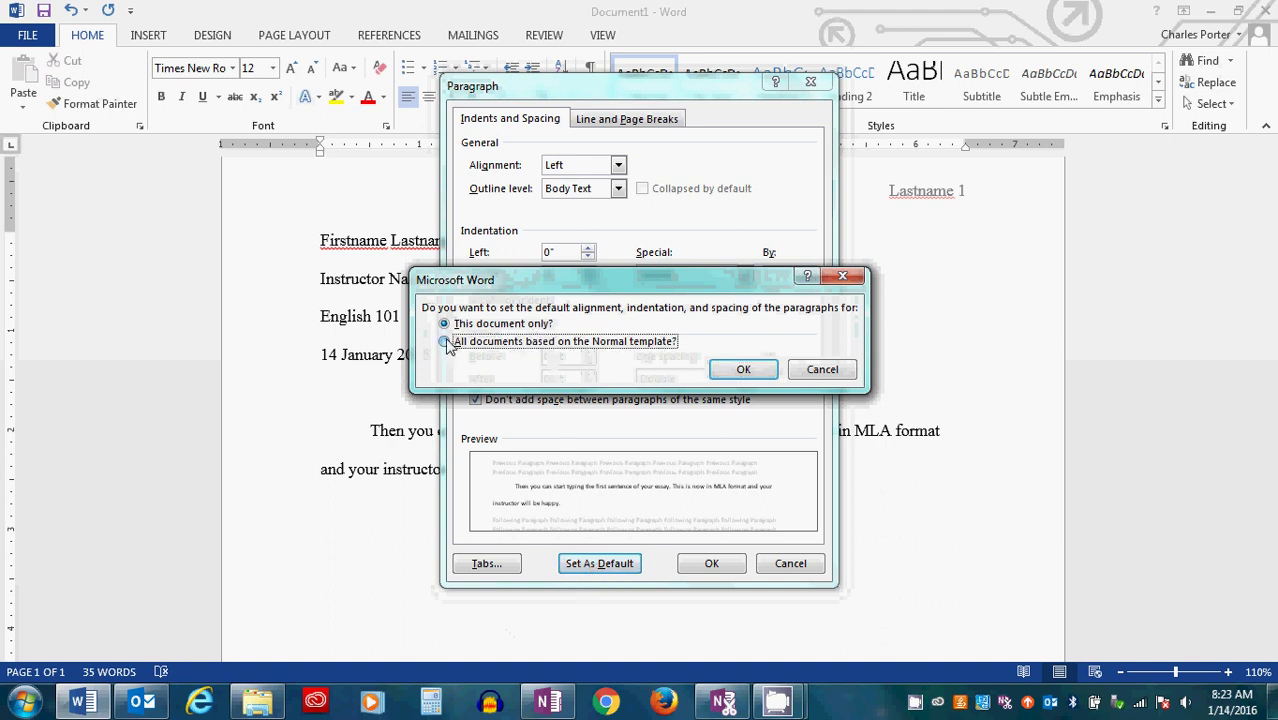
pyautogui.click(743, 370)
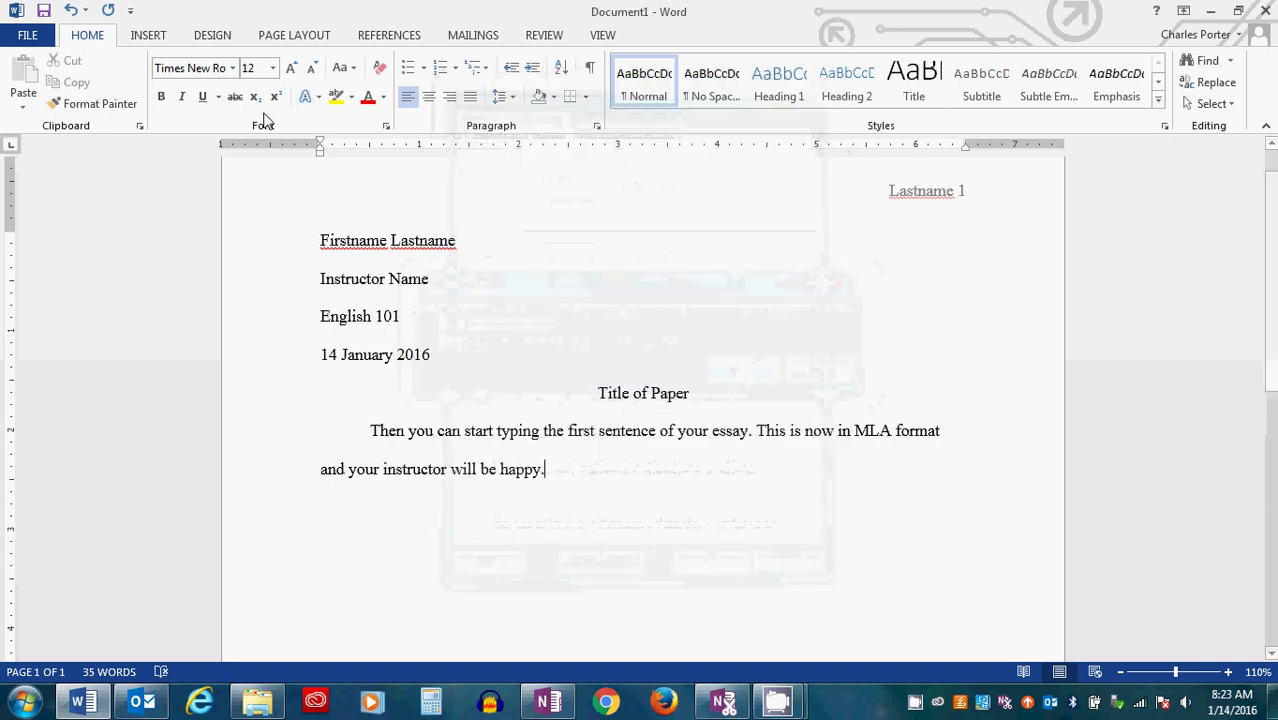
# Step: Save Times New Roman 12 pt as the default font for all Normal-template documents
pyautogui.click(385, 127)
pyautogui.click(512, 551)
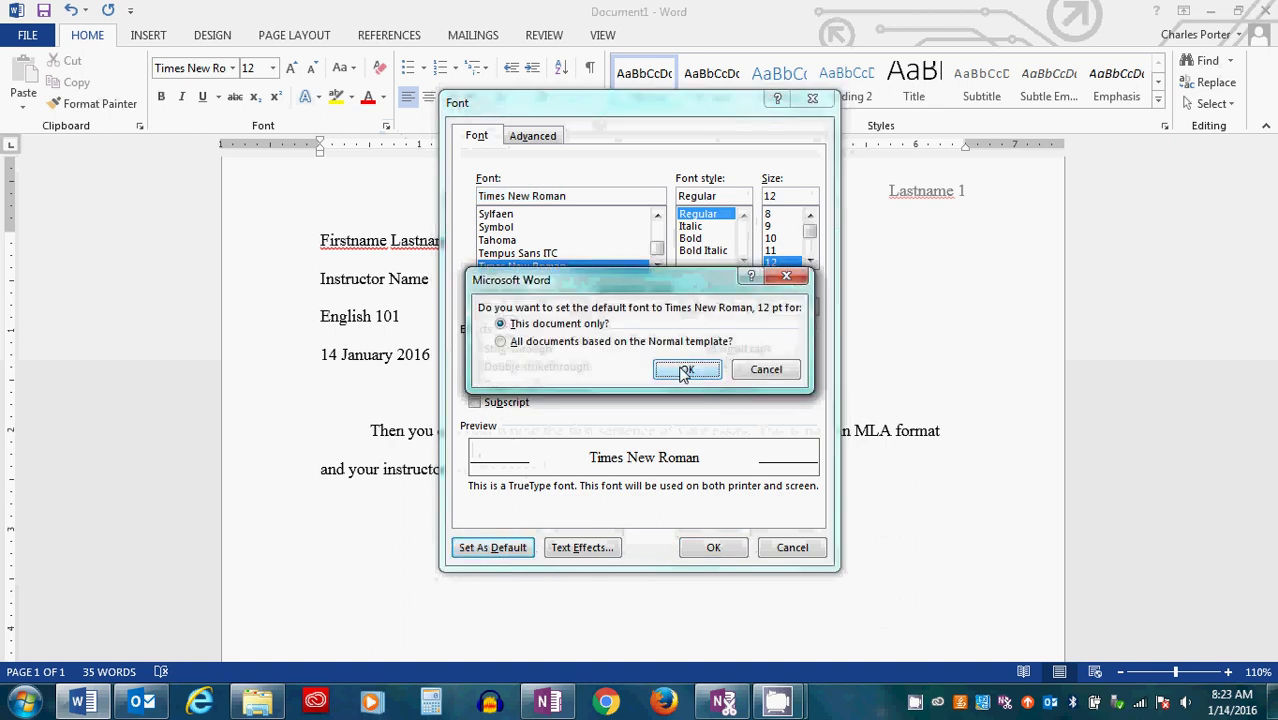
pyautogui.click(501, 341)
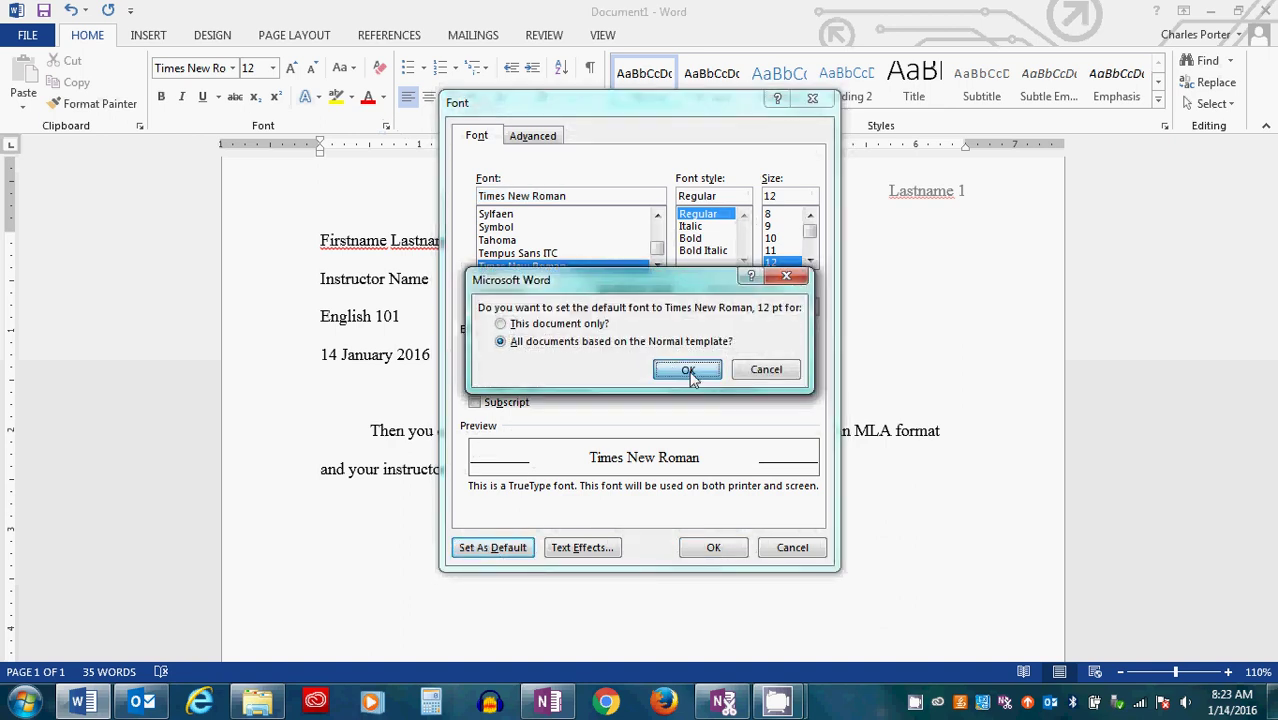
pyautogui.click(688, 371)
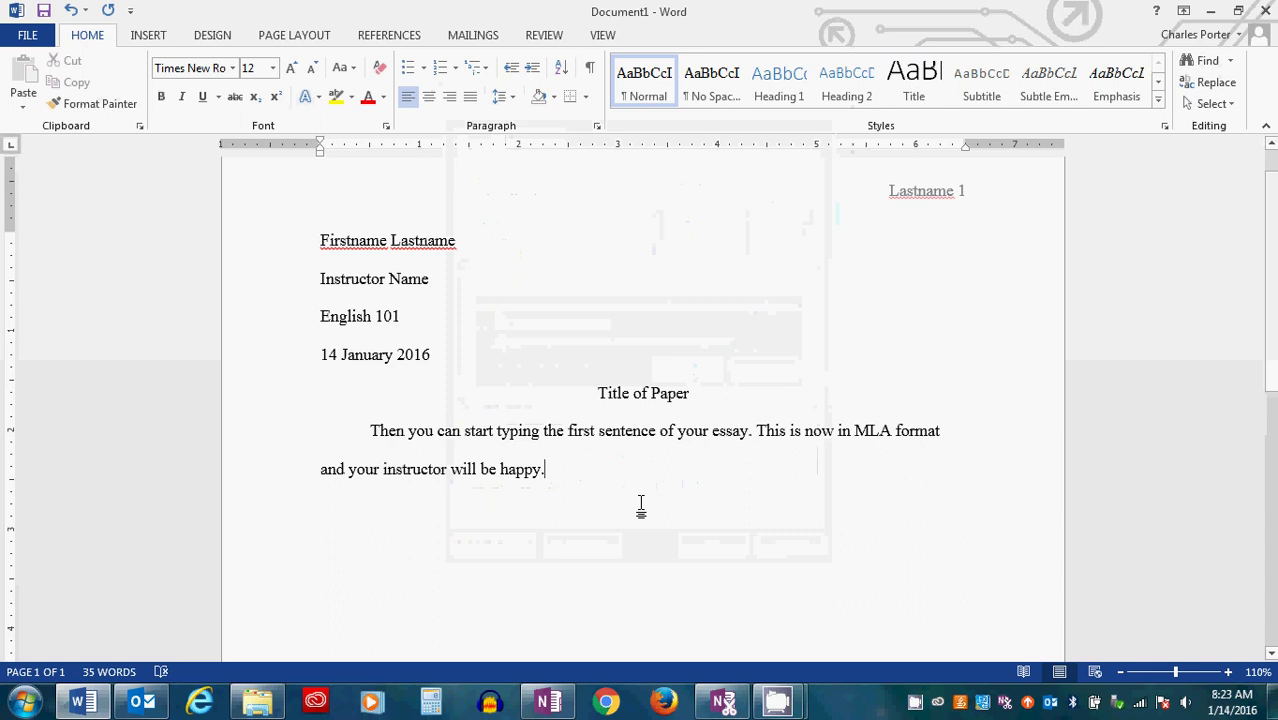
pyautogui.moveTo(777, 702)
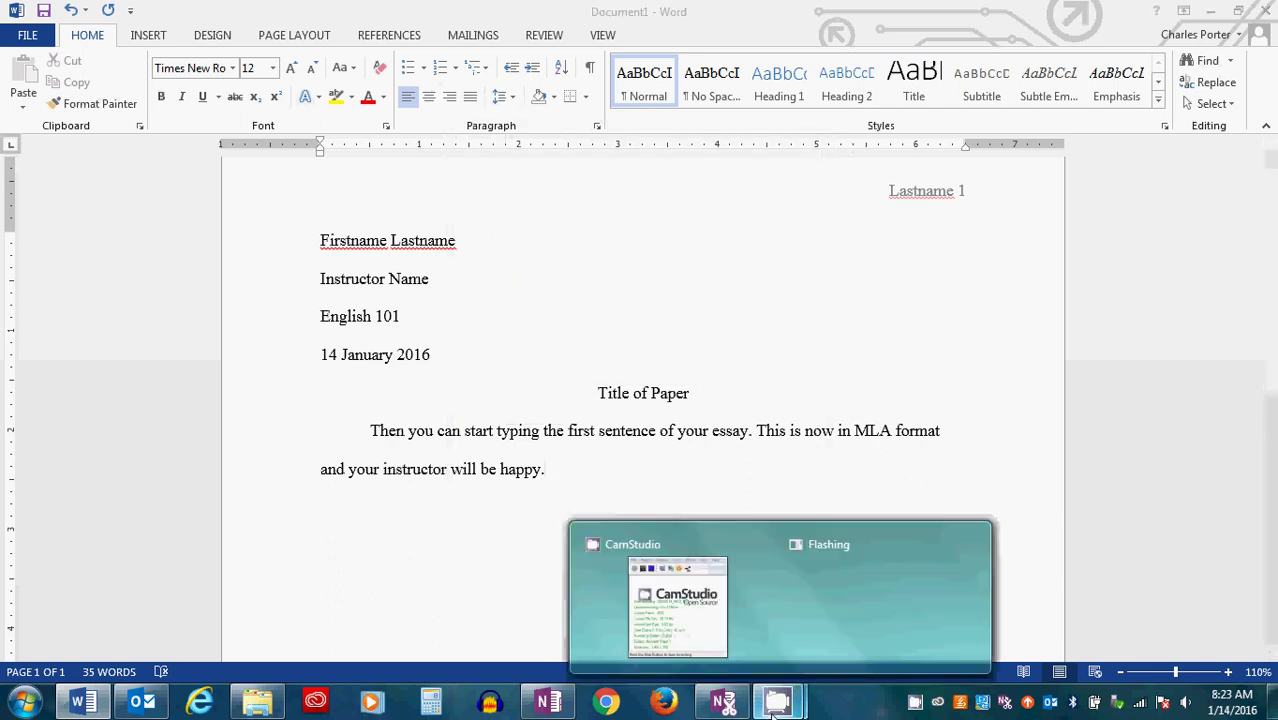